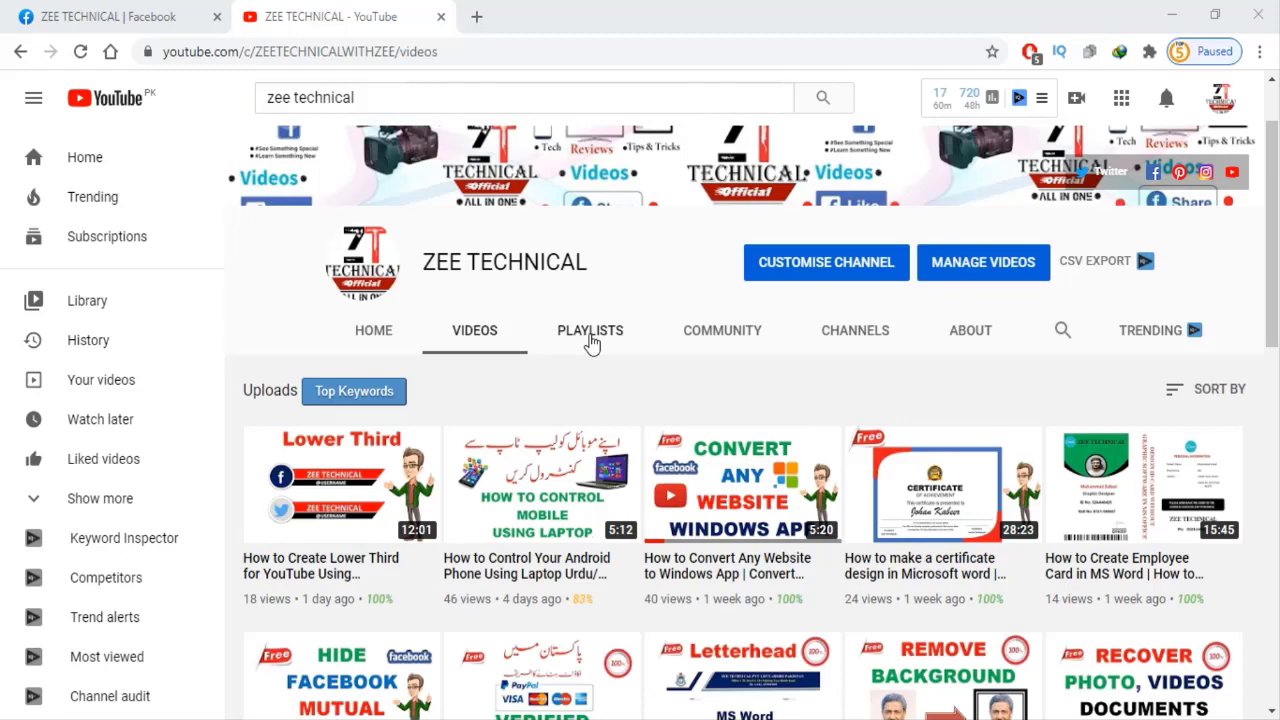
# Step: Close the Business Suite card on the ZEE TECHNICAL Facebook page, then minimize the browser
pyautogui.scroll(-4, 590, 340)
pyautogui.scroll(3, 590, 335)
pyautogui.scroll(2, 586, 326)
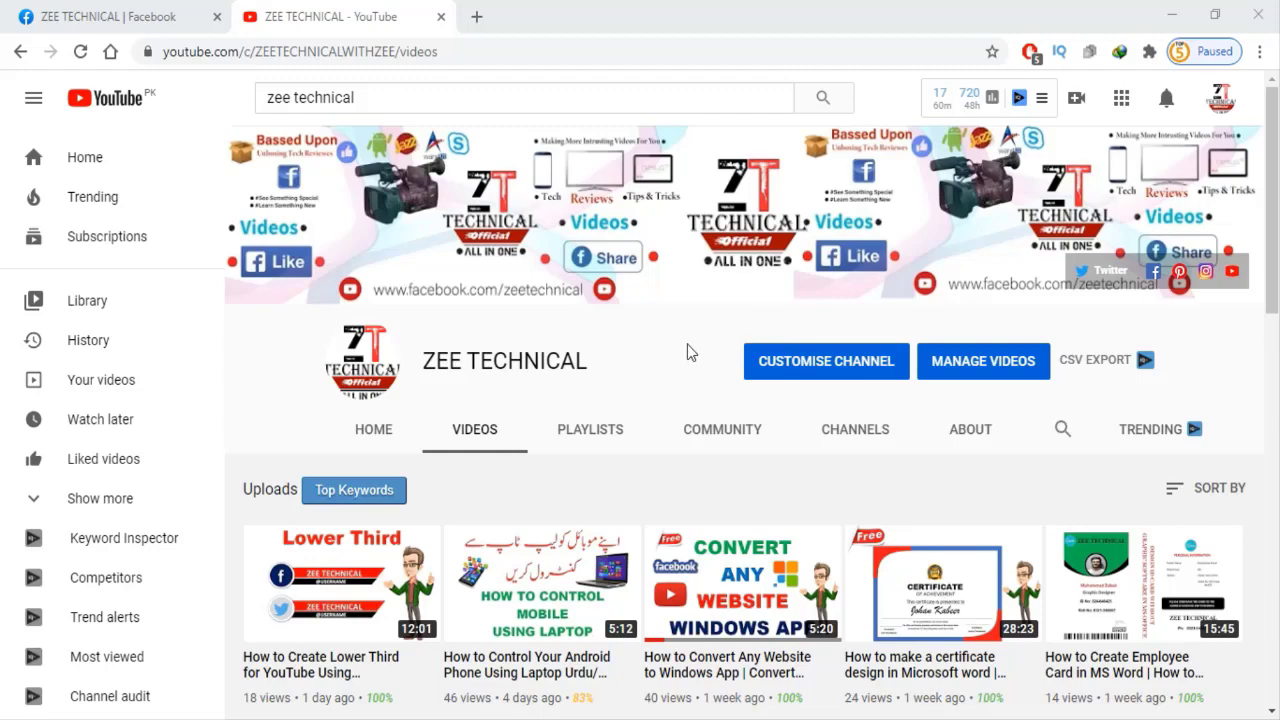
pyautogui.scroll(-4, 687, 352)
pyautogui.scroll(4, 680, 348)
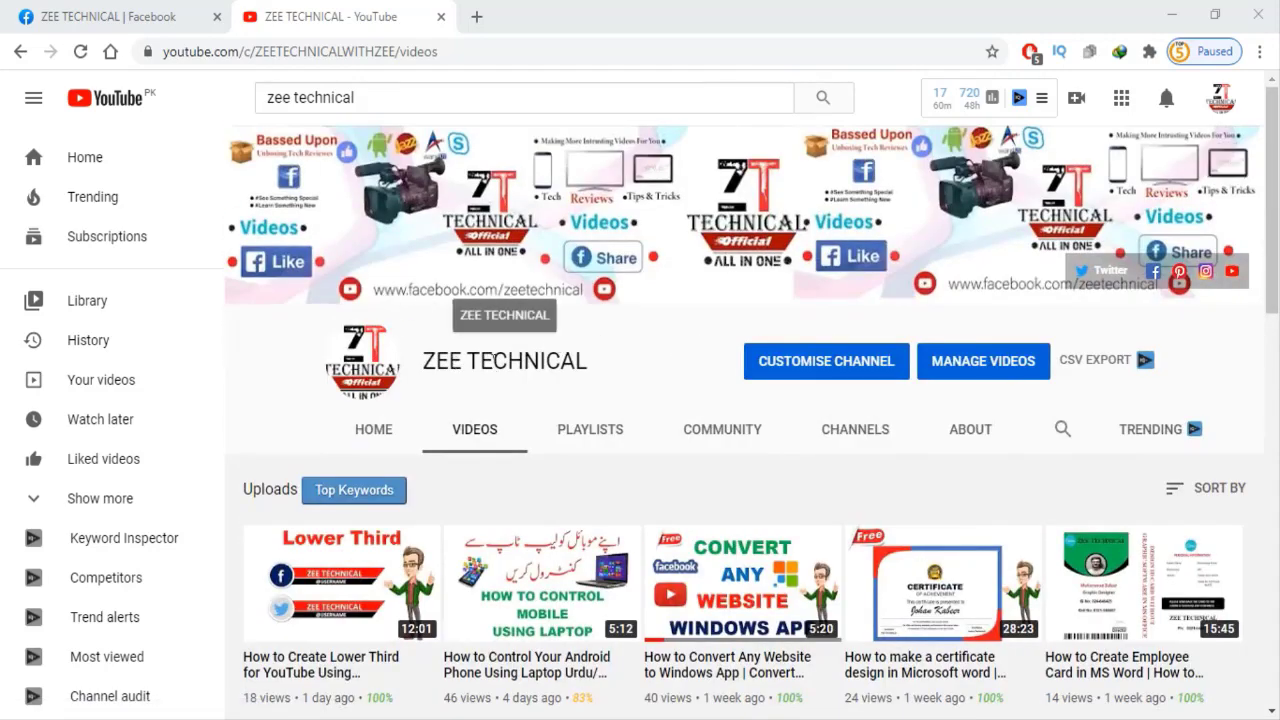
pyautogui.click(166, 22)
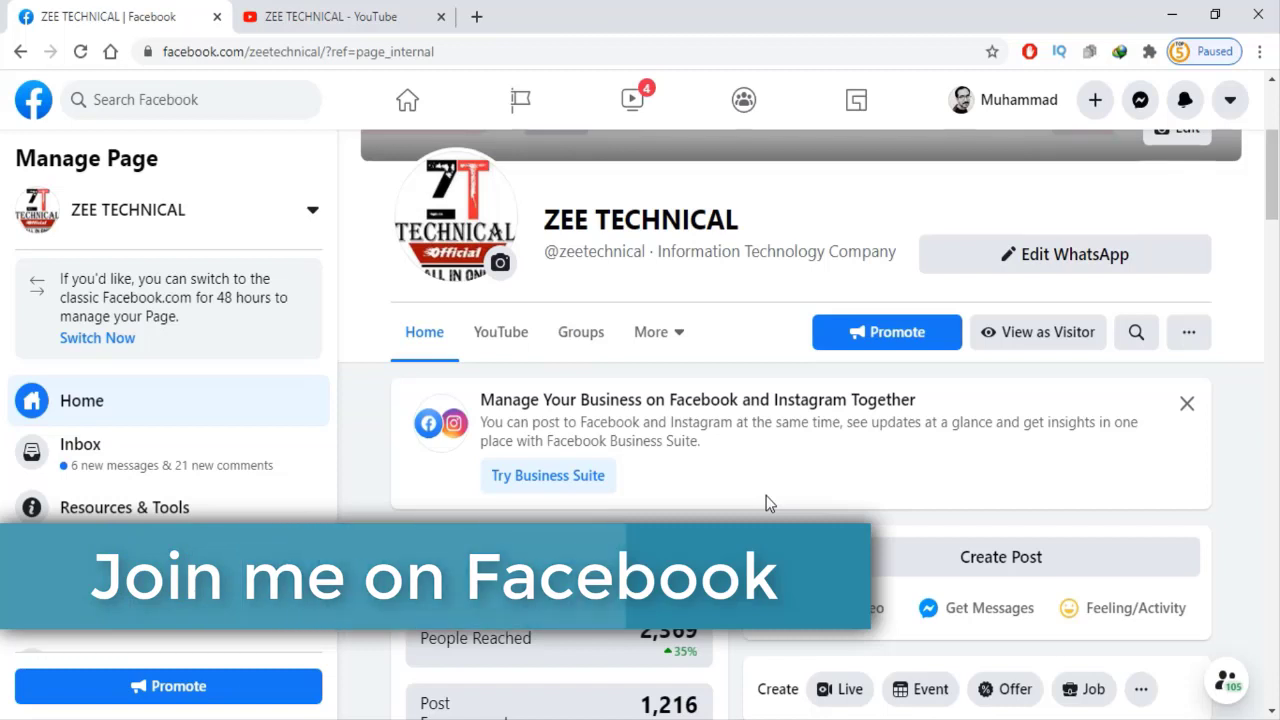
pyautogui.click(1187, 403)
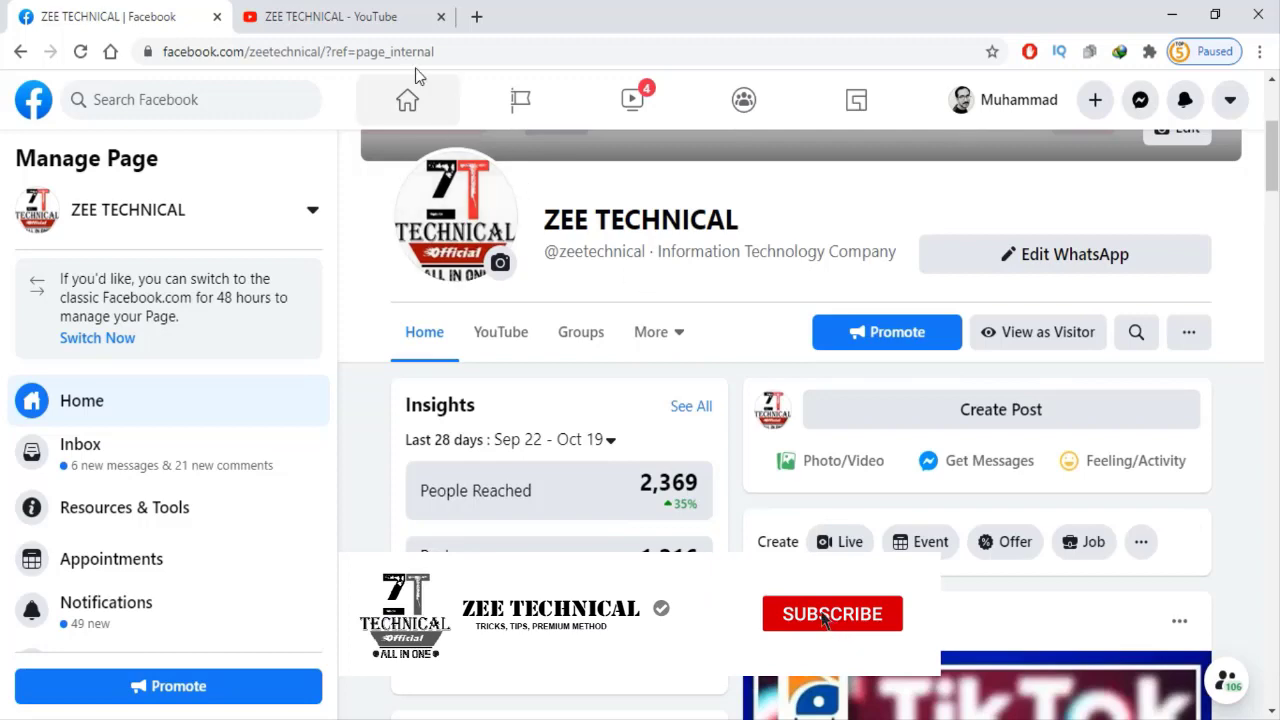
pyautogui.click(357, 18)
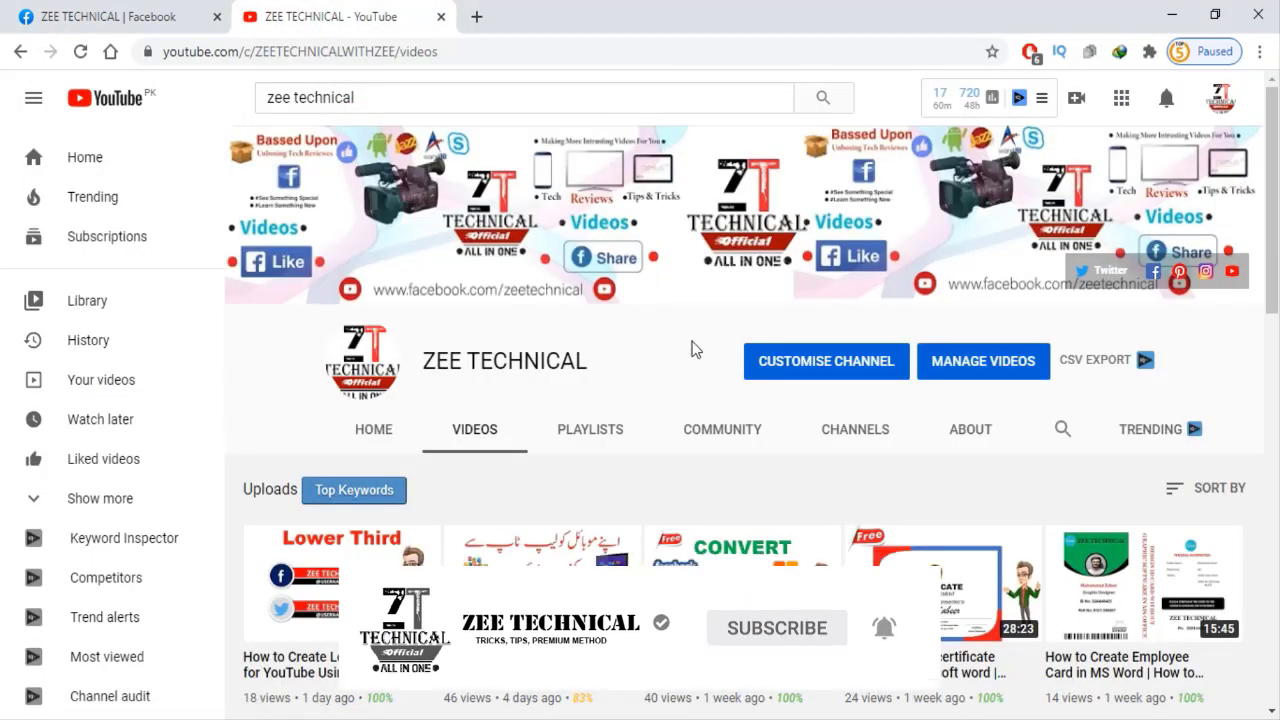
pyautogui.click(1173, 16)
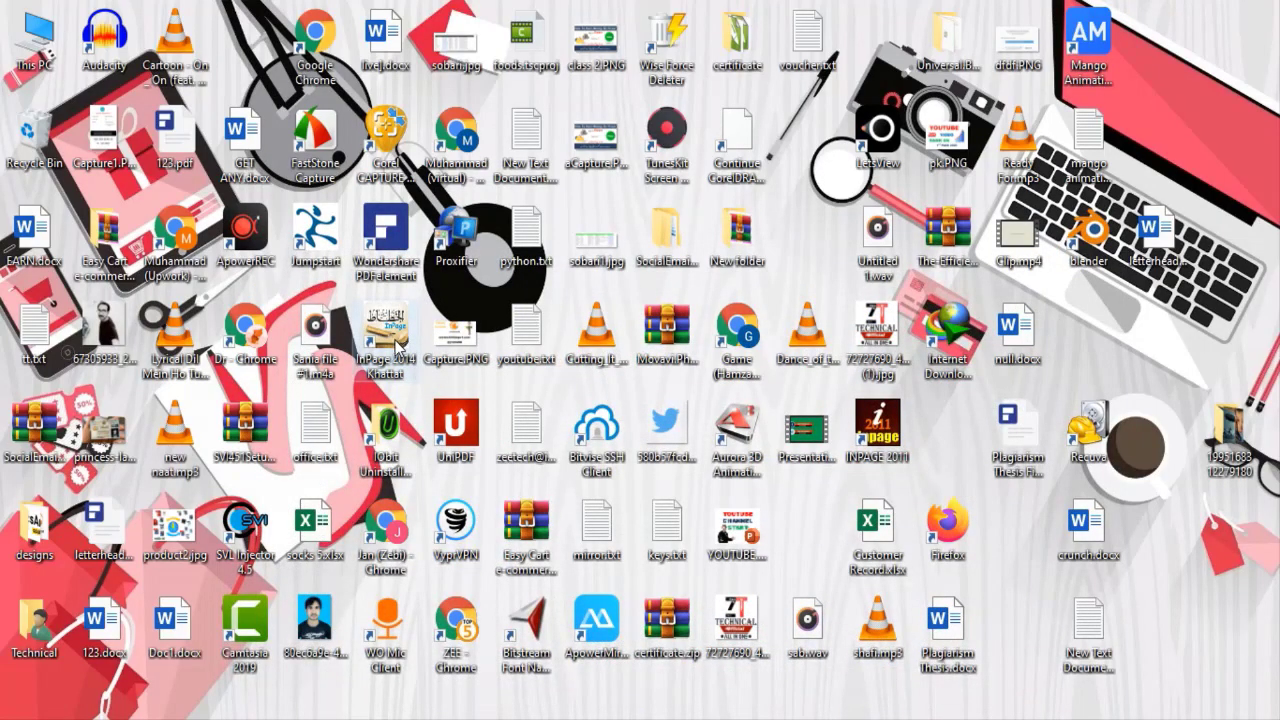
# Step: Open This PC, go to Downloads, and select Bold Serif Resume Template.docx
pyautogui.doubleClick(32, 42)
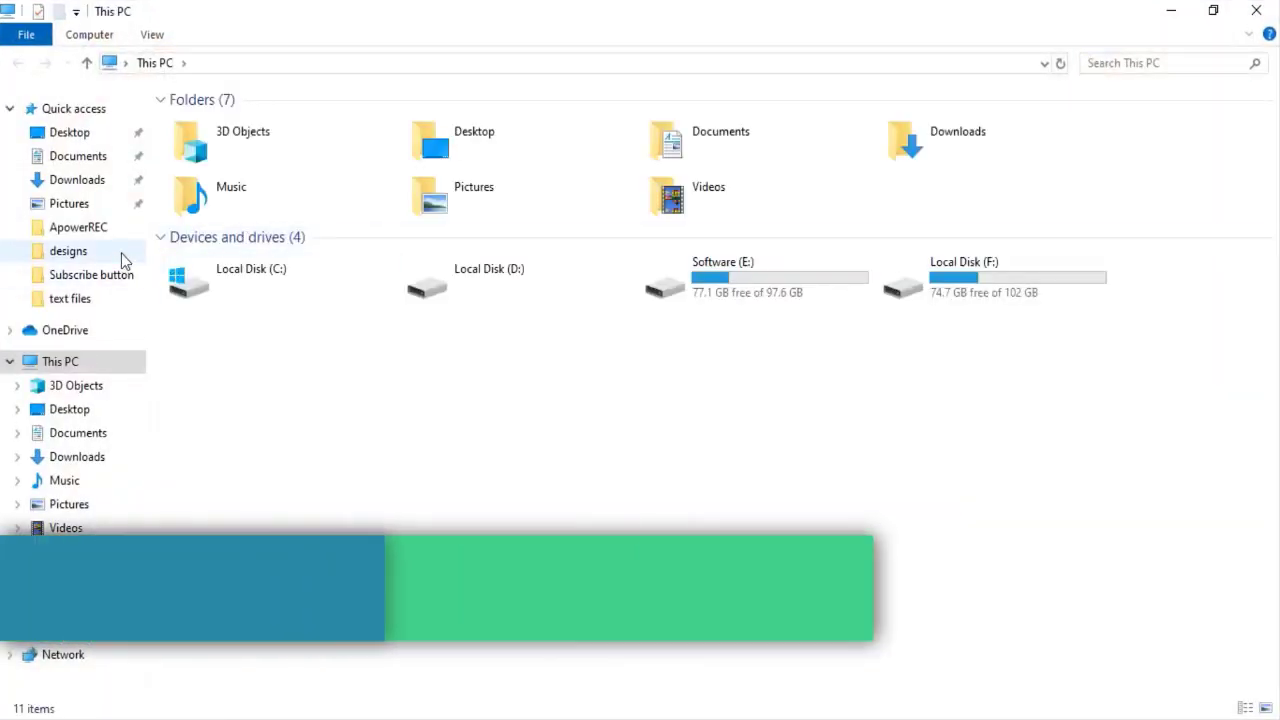
pyautogui.click(104, 183)
pyautogui.scroll(-2, 290, 358)
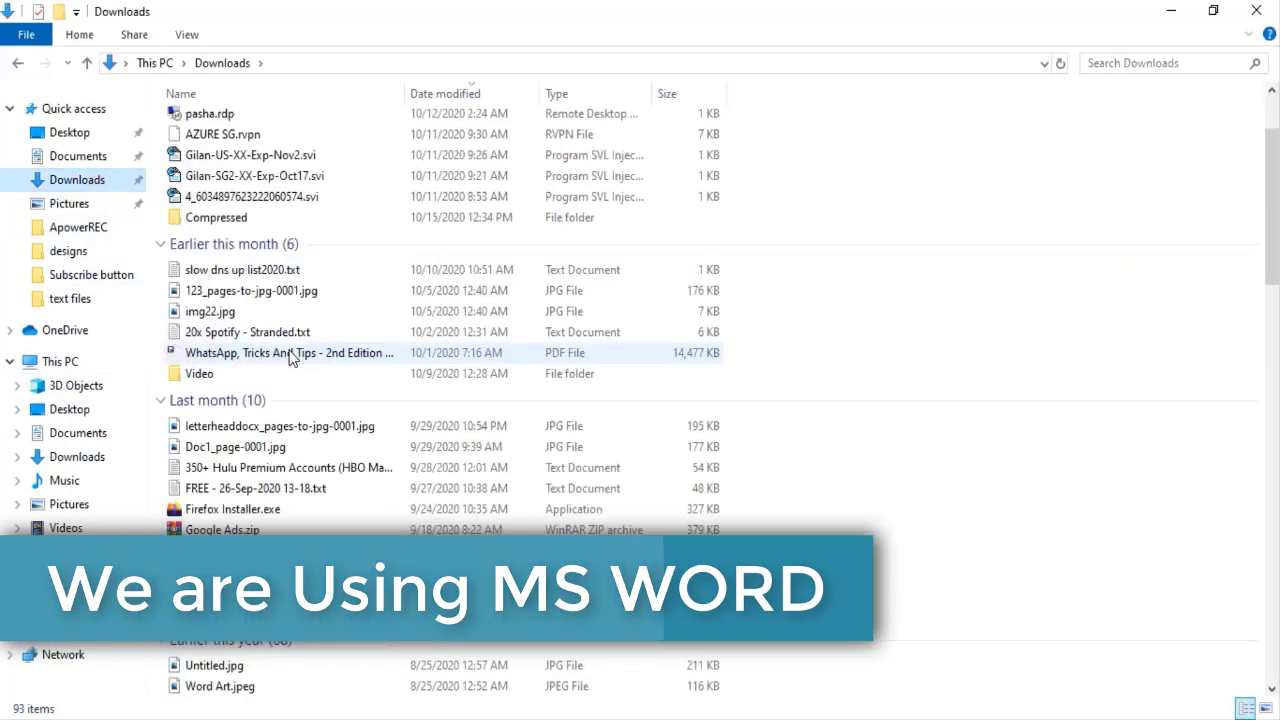
pyautogui.scroll(-1, 366, 471)
pyautogui.scroll(-2, 363, 474)
pyautogui.scroll(-2, 362, 474)
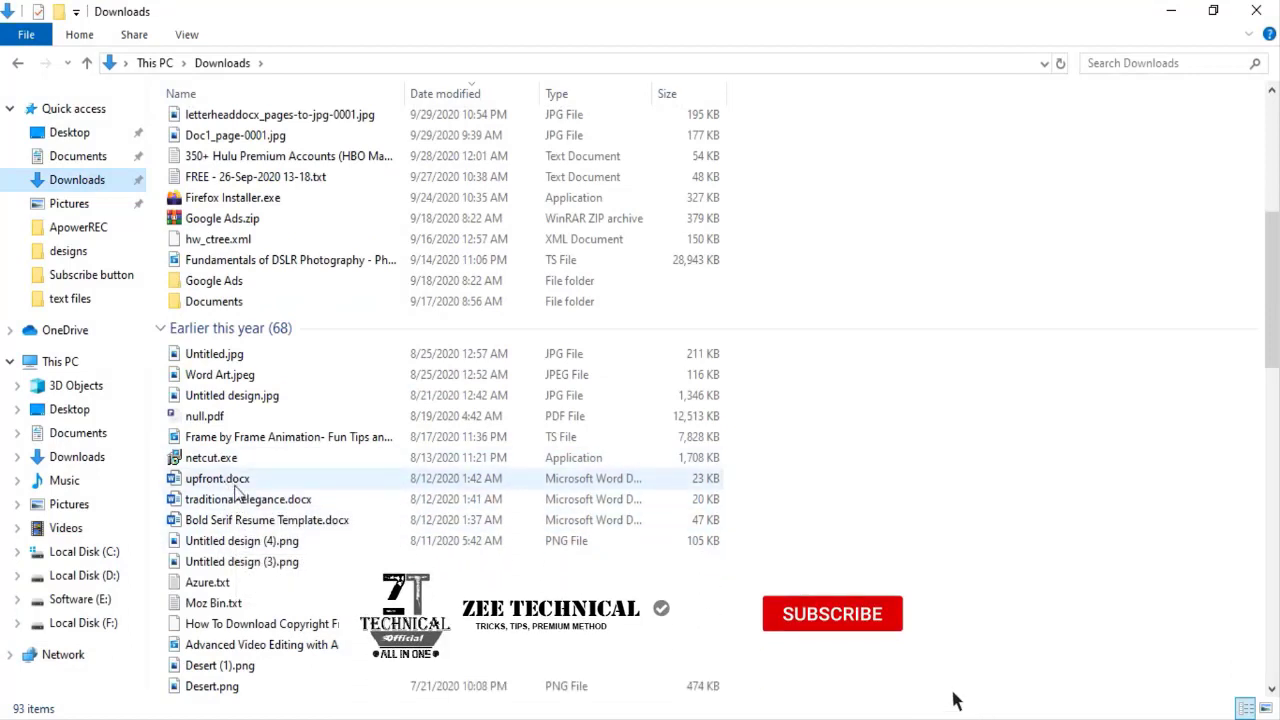
pyautogui.click(237, 505)
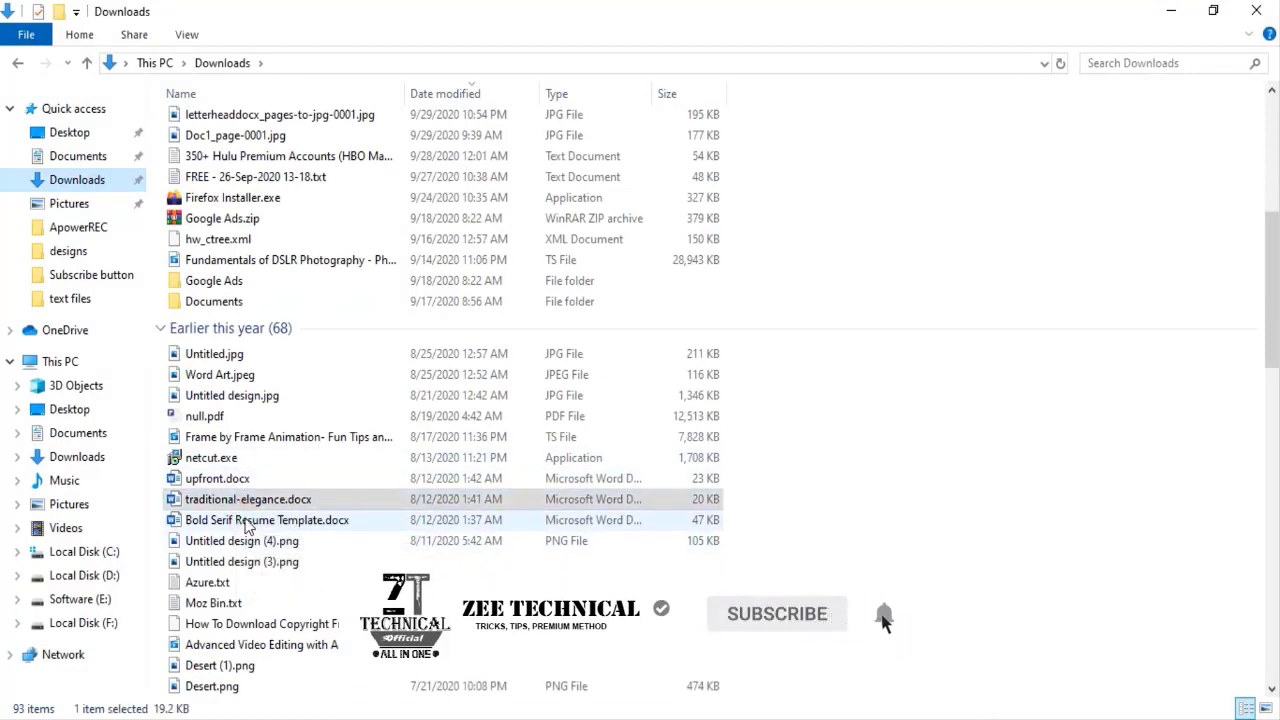
pyautogui.click(248, 522)
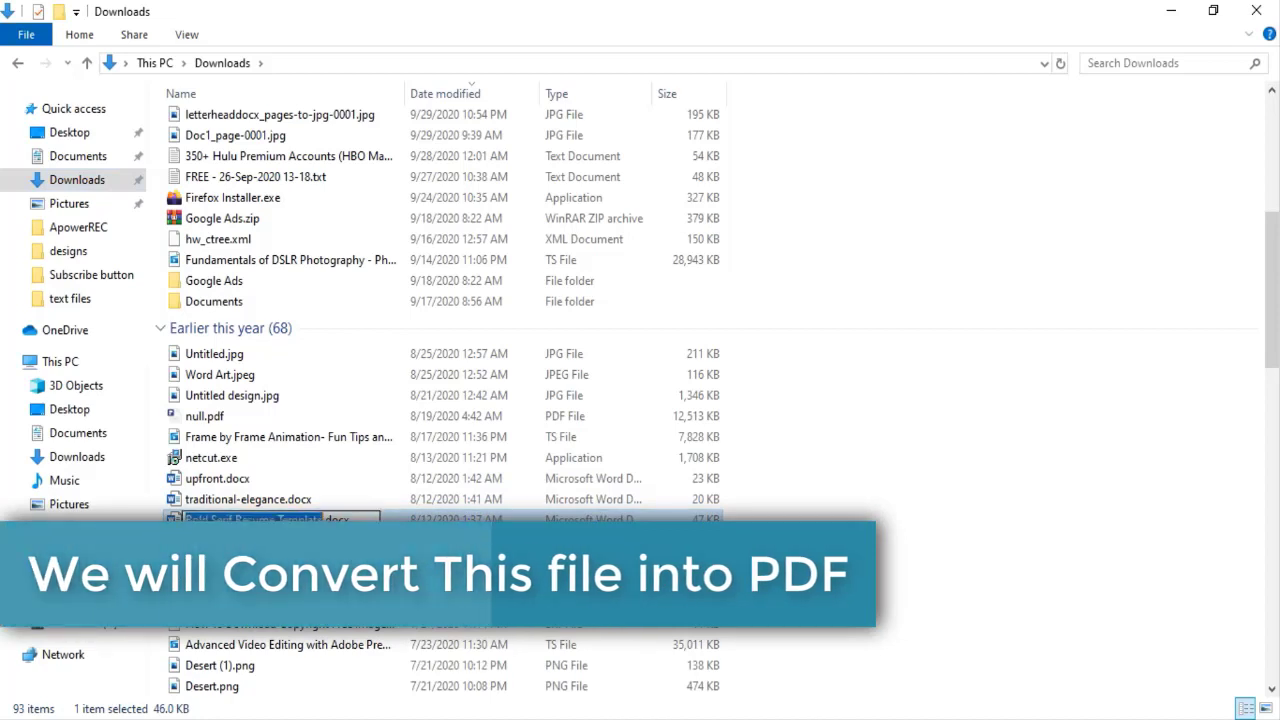
# Step: Open Bold Serif Resume Template.docx in Word, close the Protected View bar, and show the File backstage
pyautogui.click(270, 540)
pyautogui.doubleClick(628, 519)
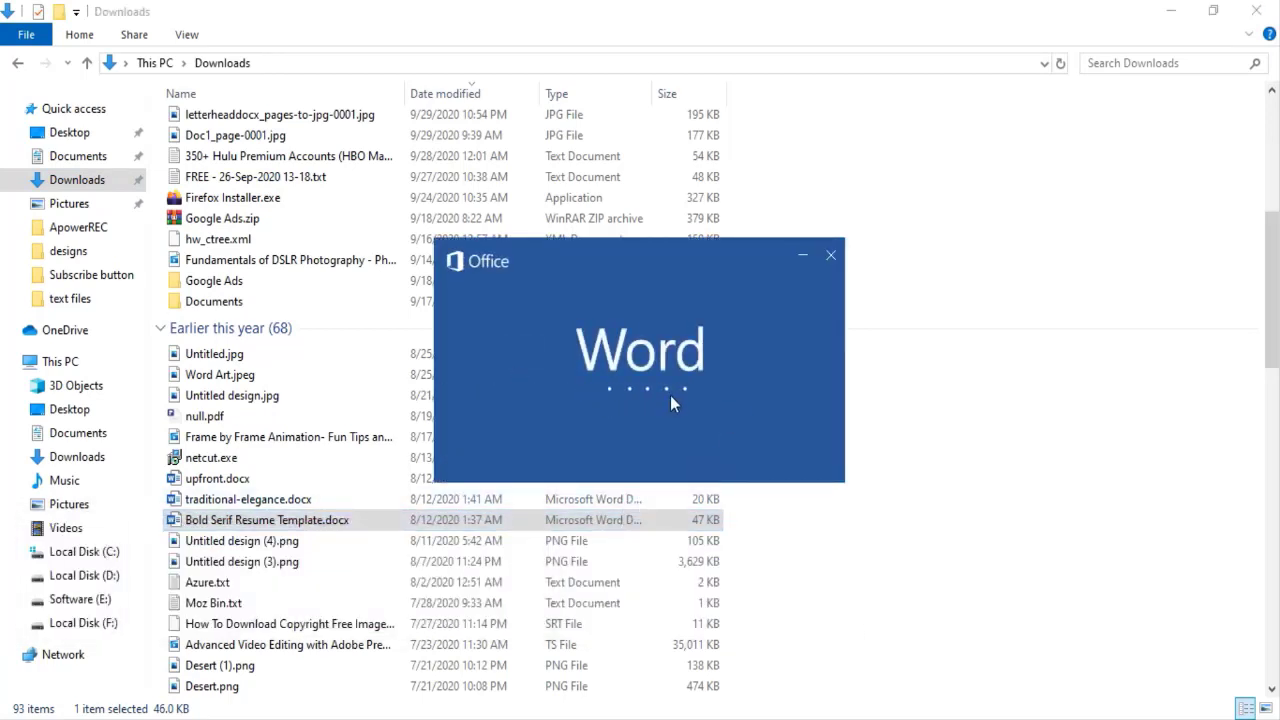
pyautogui.scroll(-4, 669, 404)
pyautogui.scroll(-4, 669, 404)
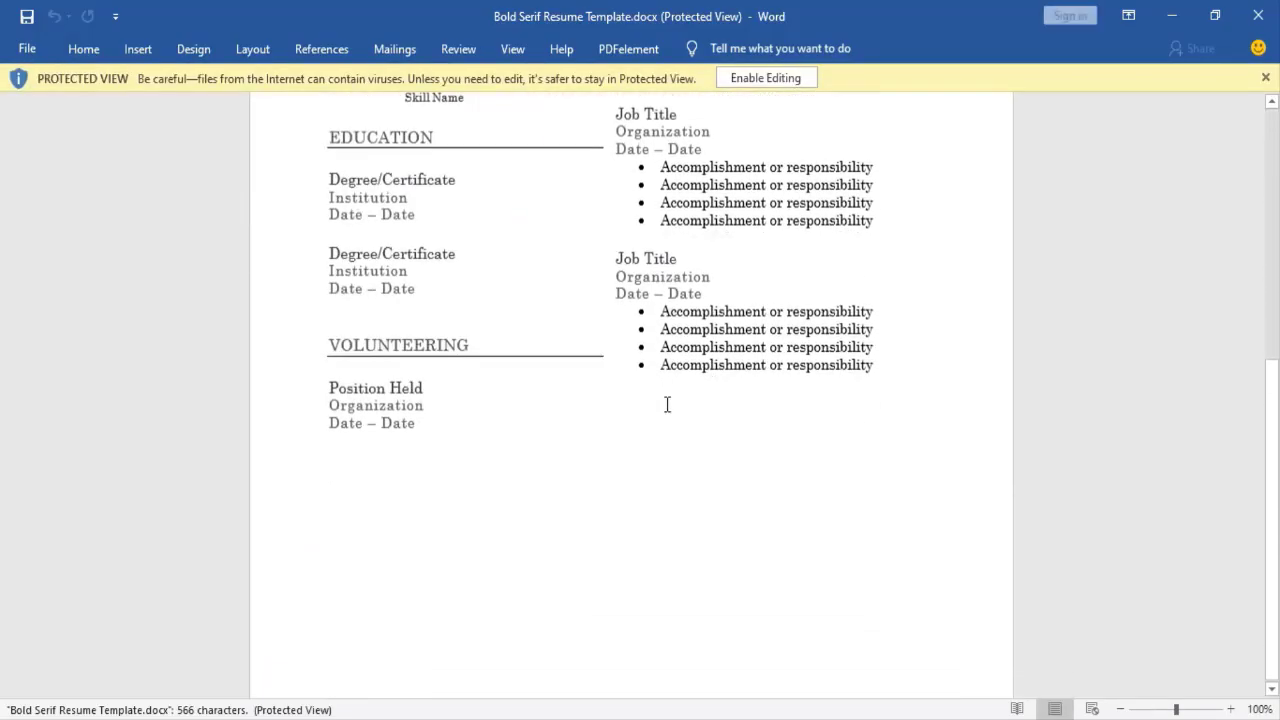
pyautogui.scroll(2, 666, 403)
pyautogui.scroll(5, 663, 334)
pyautogui.scroll(2, 663, 334)
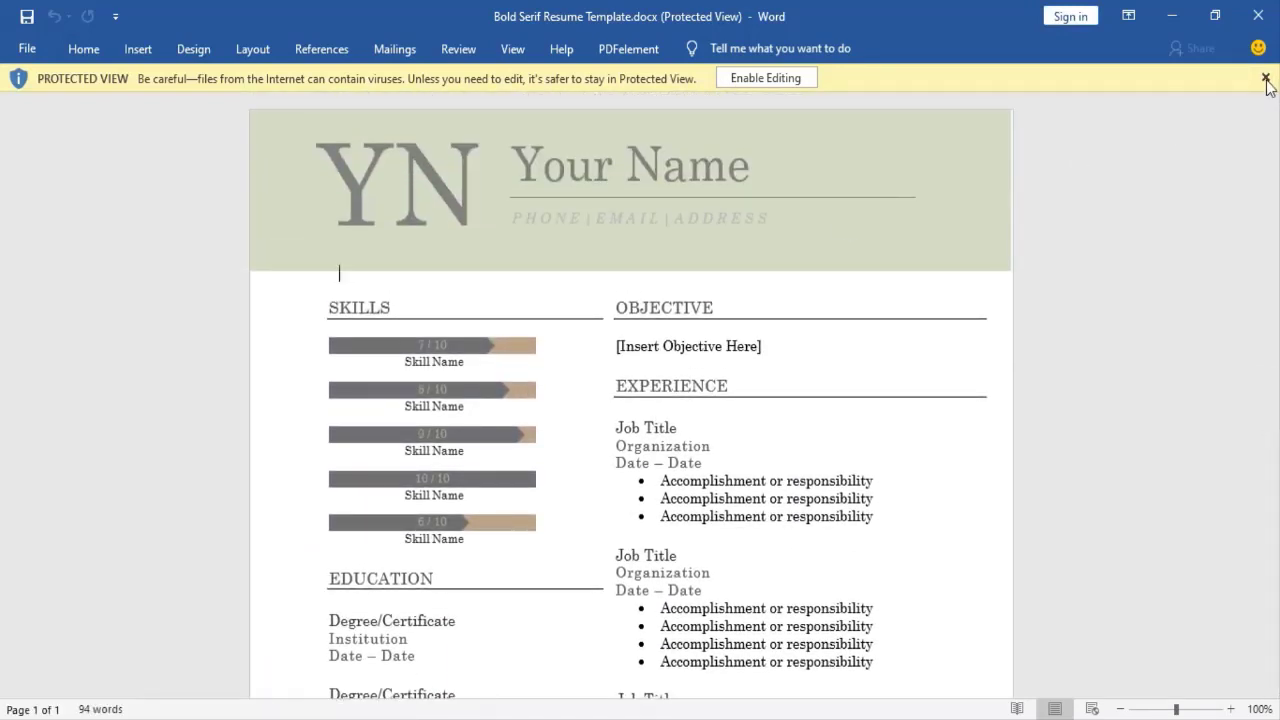
pyautogui.click(1265, 78)
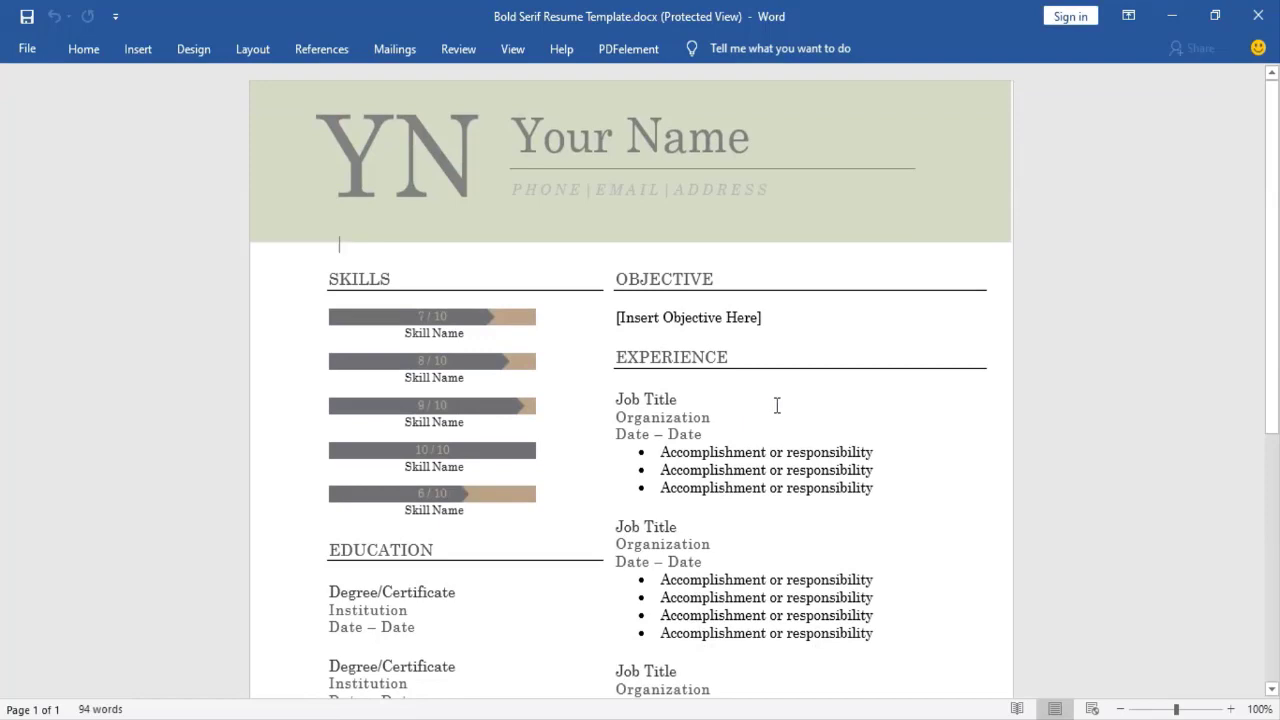
pyautogui.click(27, 48)
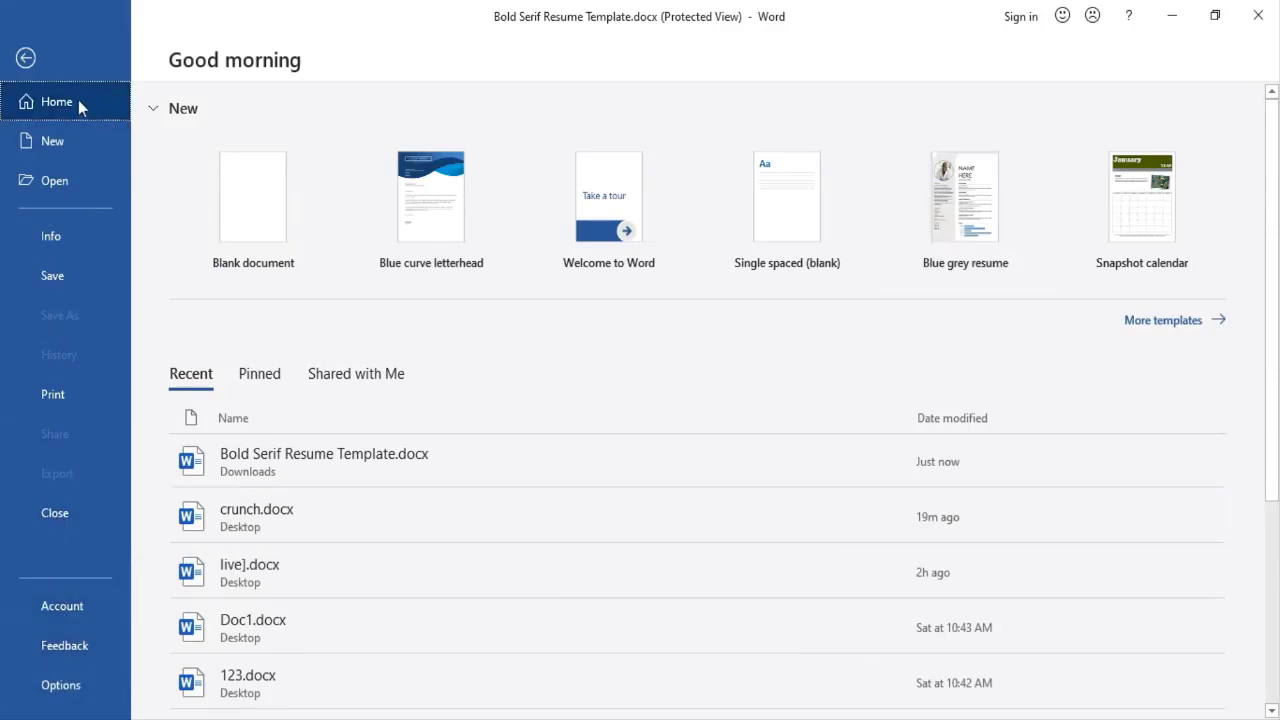
# Step: Return to the résumé and try deleting text in the read-only second accomplishment bullet
pyautogui.click(26, 57)
pyautogui.click(642, 479)
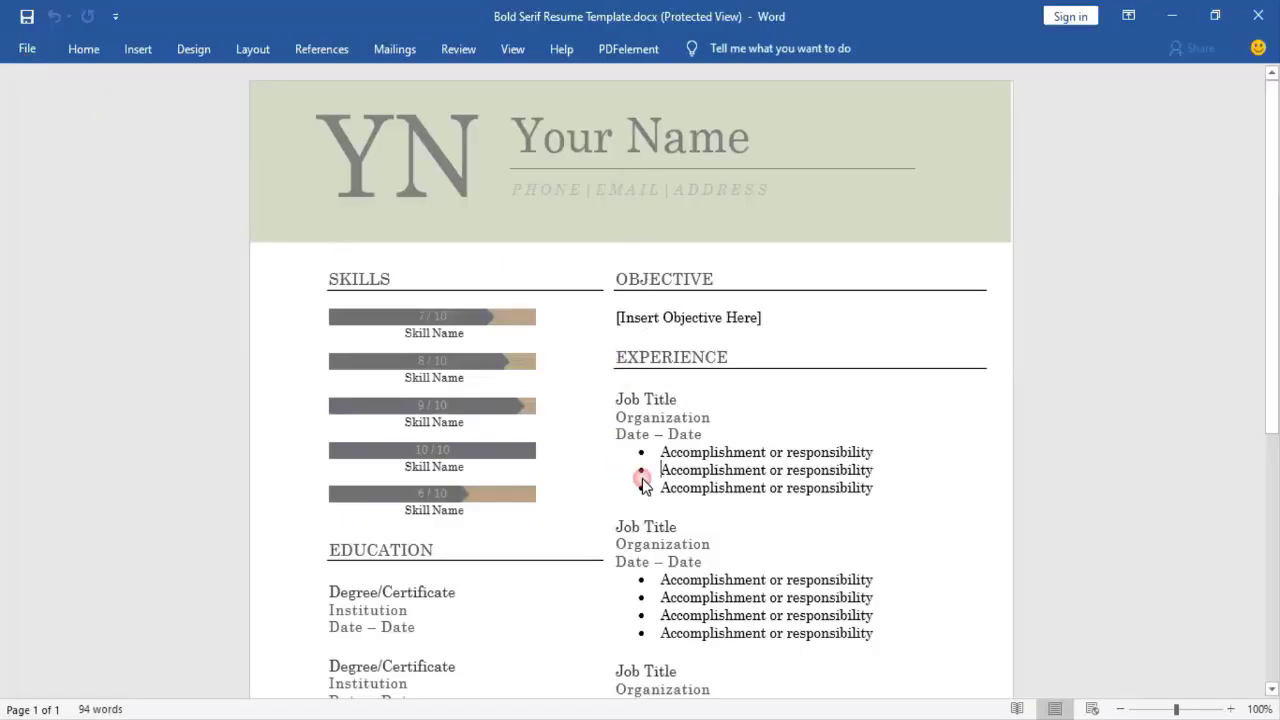
pyautogui.scroll(-3, 713, 366)
pyautogui.scroll(3, 500, 250)
pyautogui.press('BackSpace')
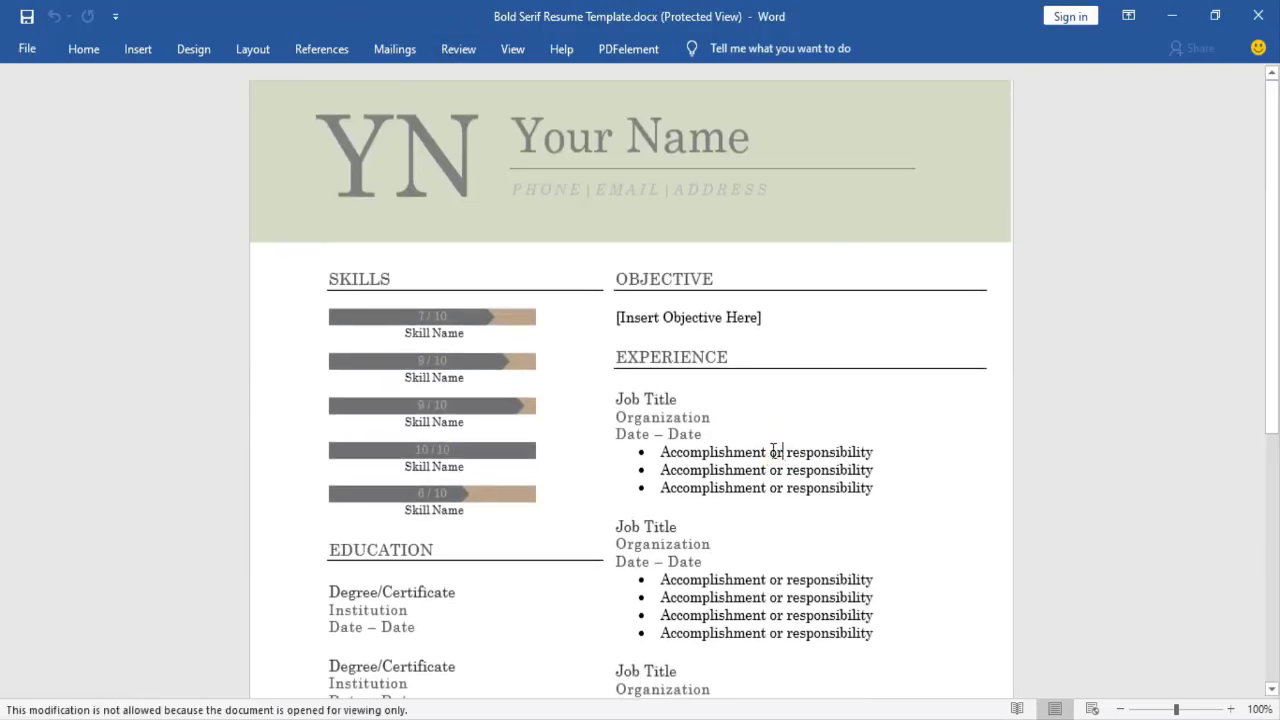
pyautogui.scroll(-3, 731, 400)
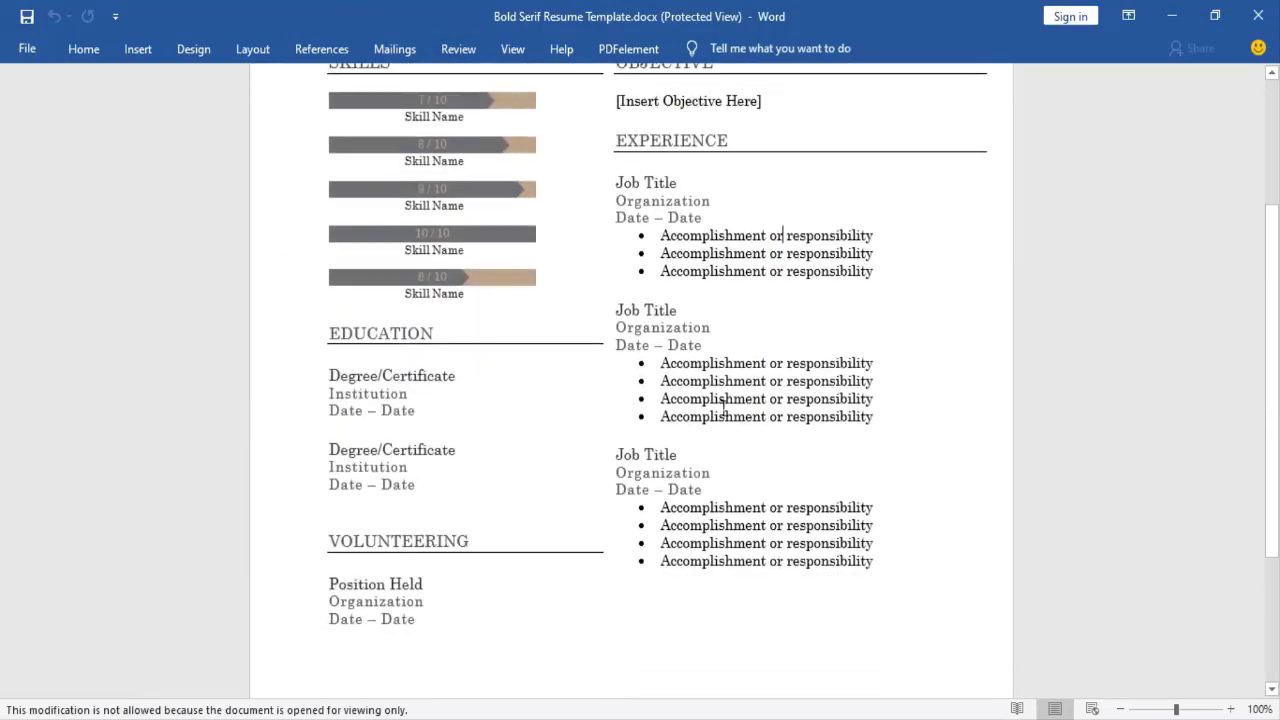
pyautogui.scroll(-1, 703, 329)
pyautogui.scroll(4, 695, 260)
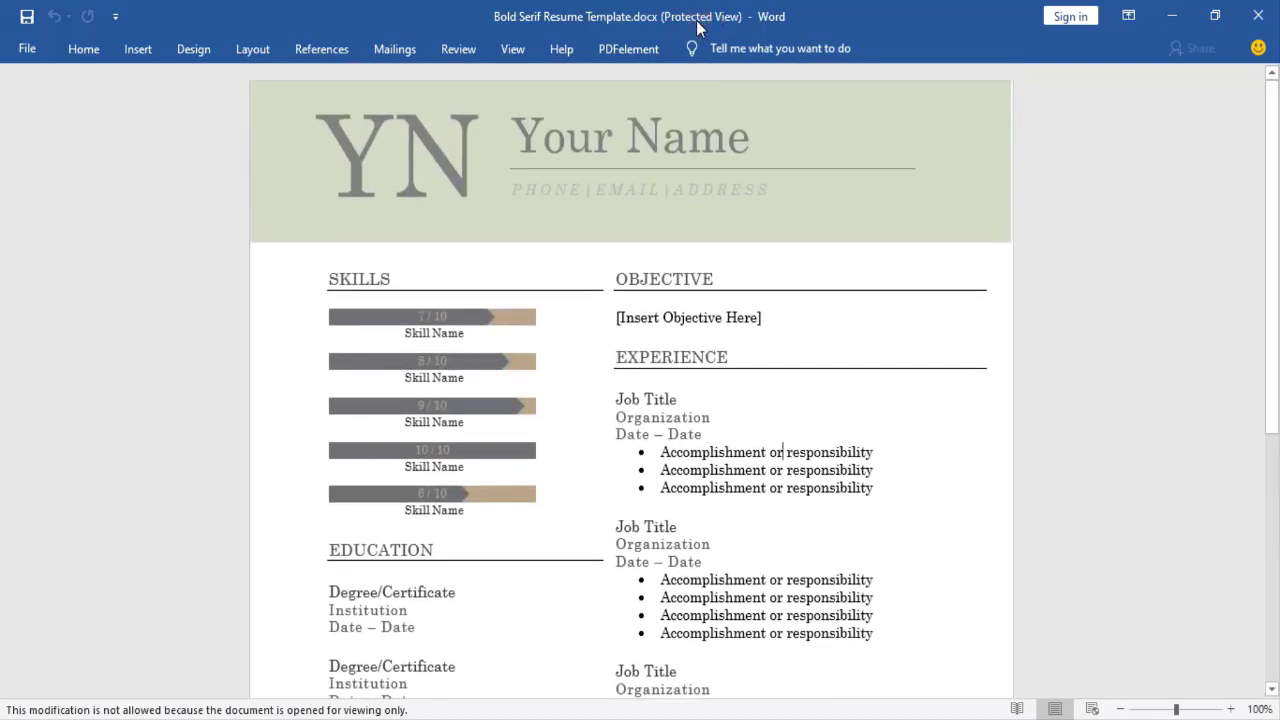
# Step: Reopen the résumé from File > Open's recent documents, then close Word
pyautogui.click(30, 50)
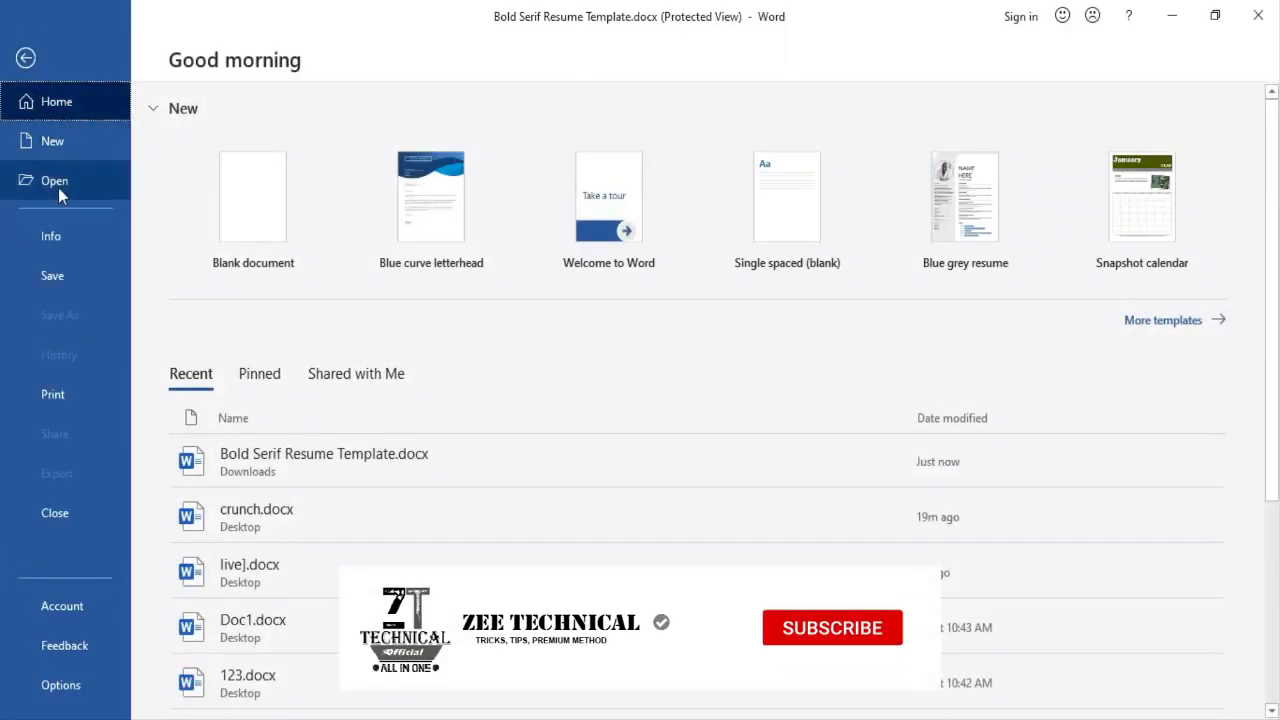
pyautogui.click(51, 181)
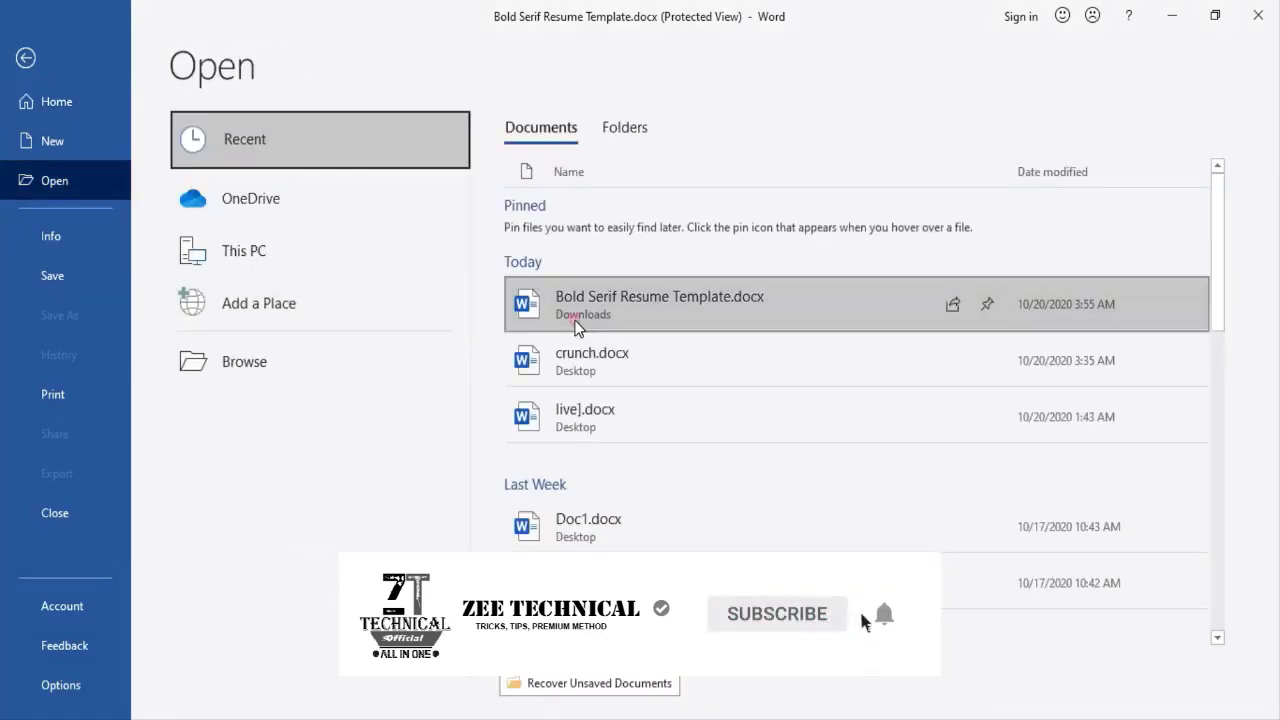
pyautogui.click(582, 326)
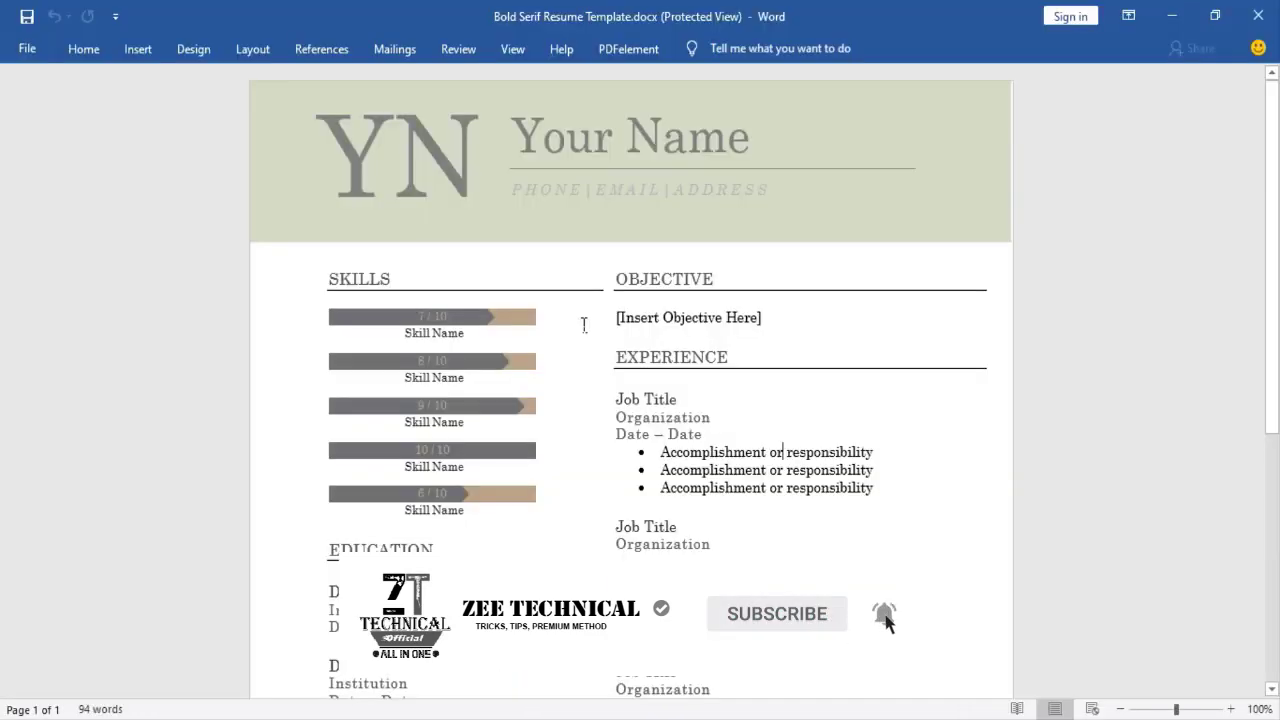
pyautogui.click(1258, 16)
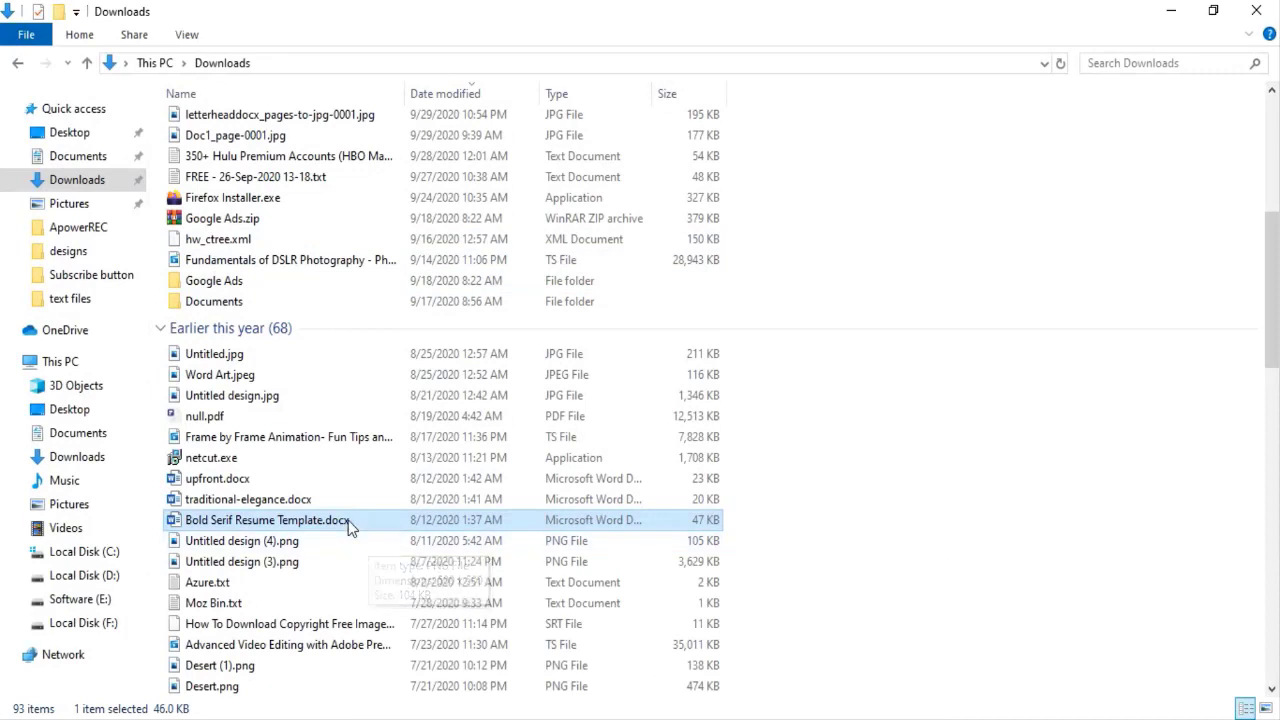
# Step: Reopen Bold Serif Resume Template.docx, enable editing, and go to the File backstage
pyautogui.doubleClick(348, 520)
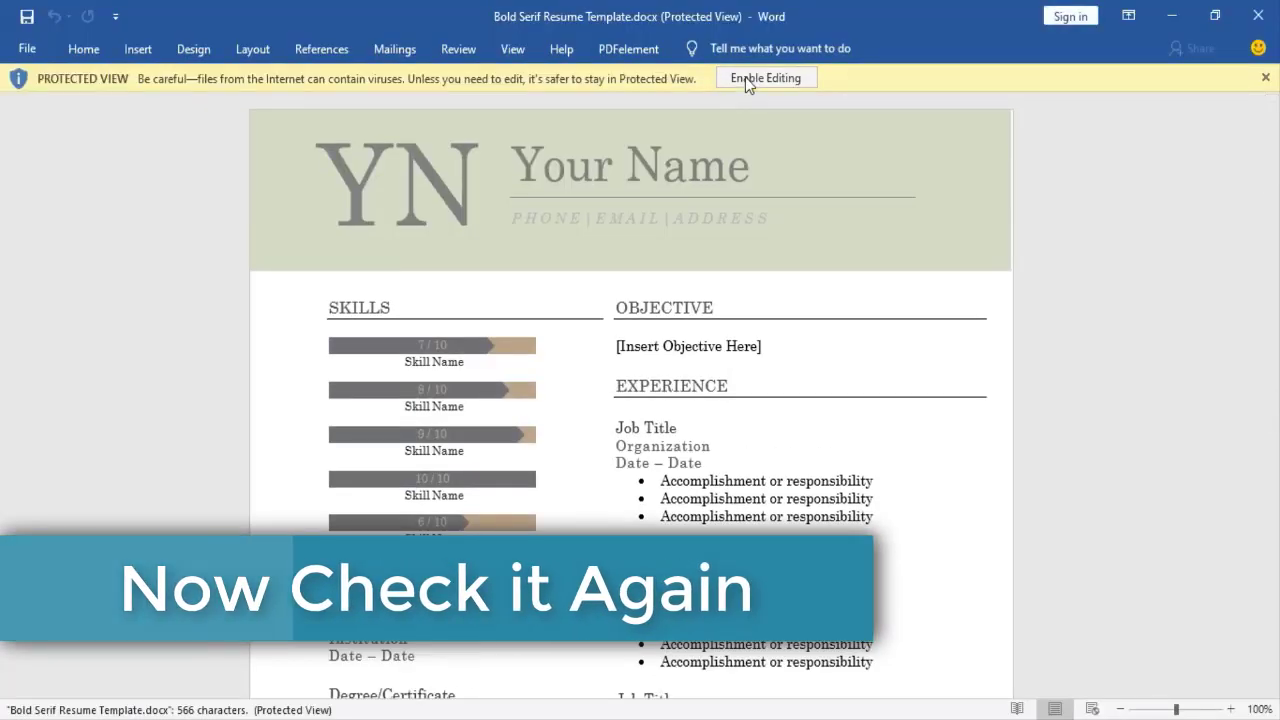
pyautogui.click(745, 77)
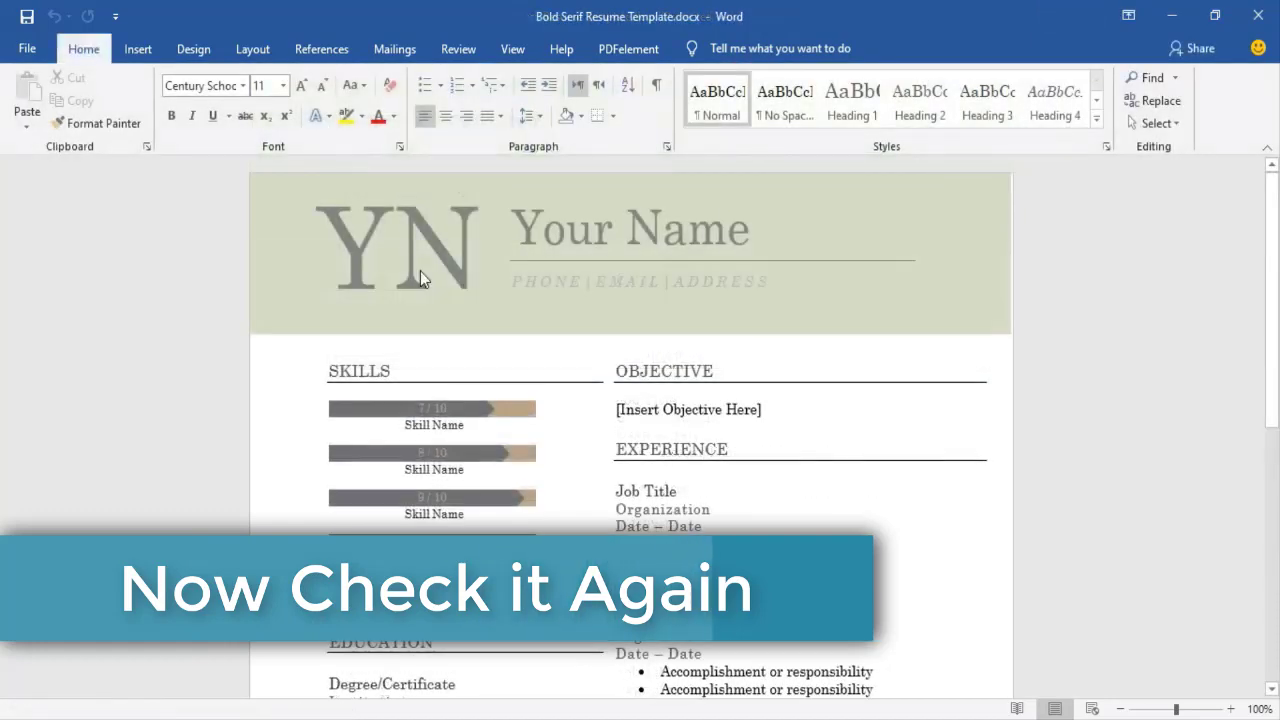
pyautogui.click(27, 50)
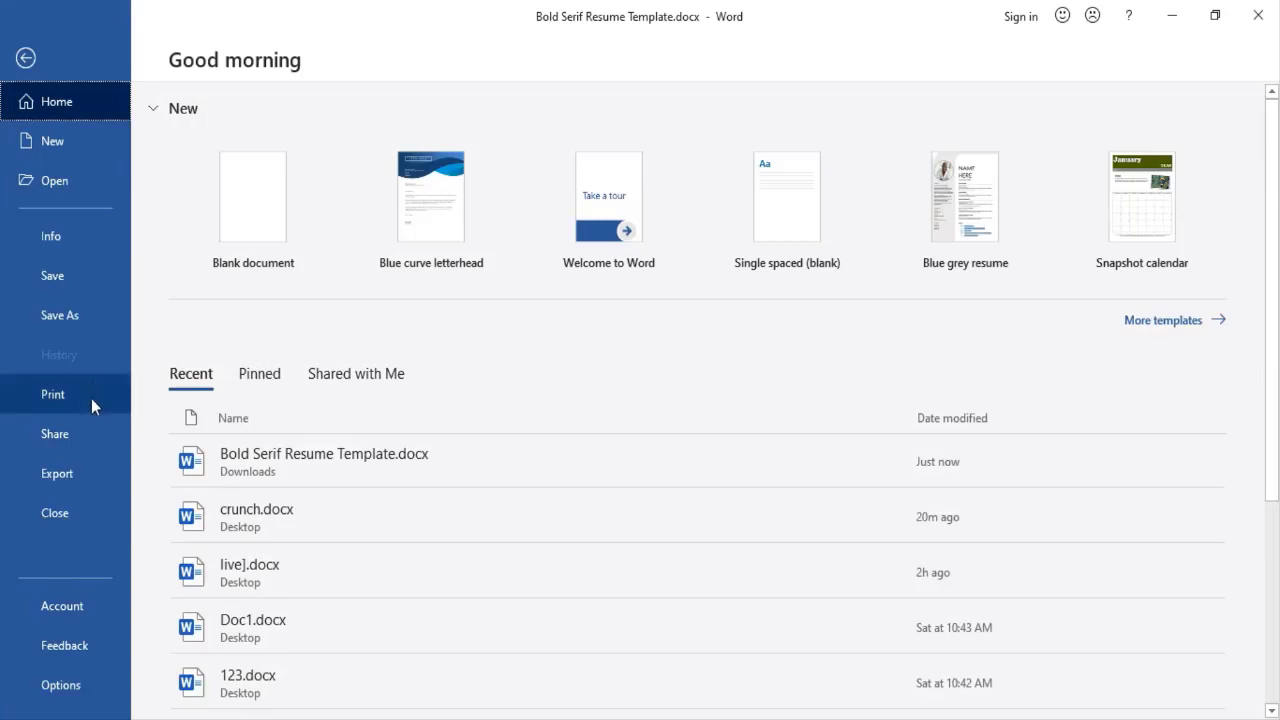
# Step: Choose Export > Create PDF/XPS Document to bring up the Publish as PDF or XPS dialog
pyautogui.click(70, 478)
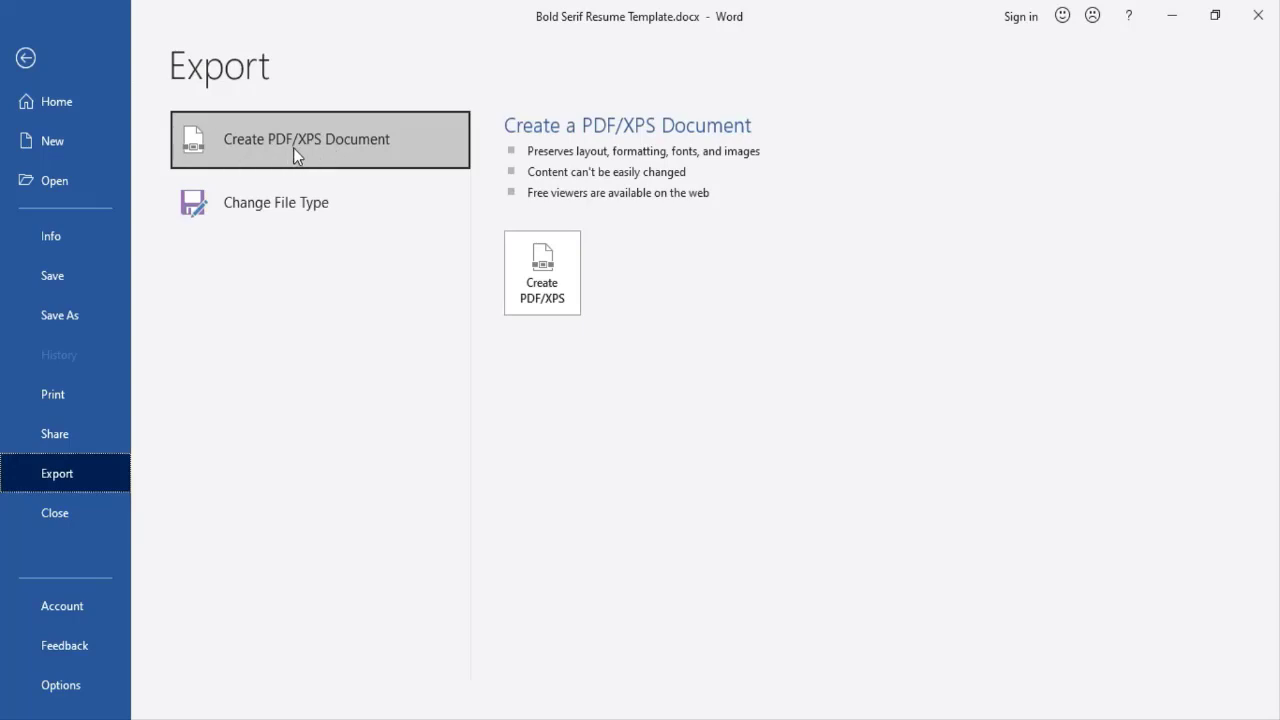
pyautogui.click(294, 146)
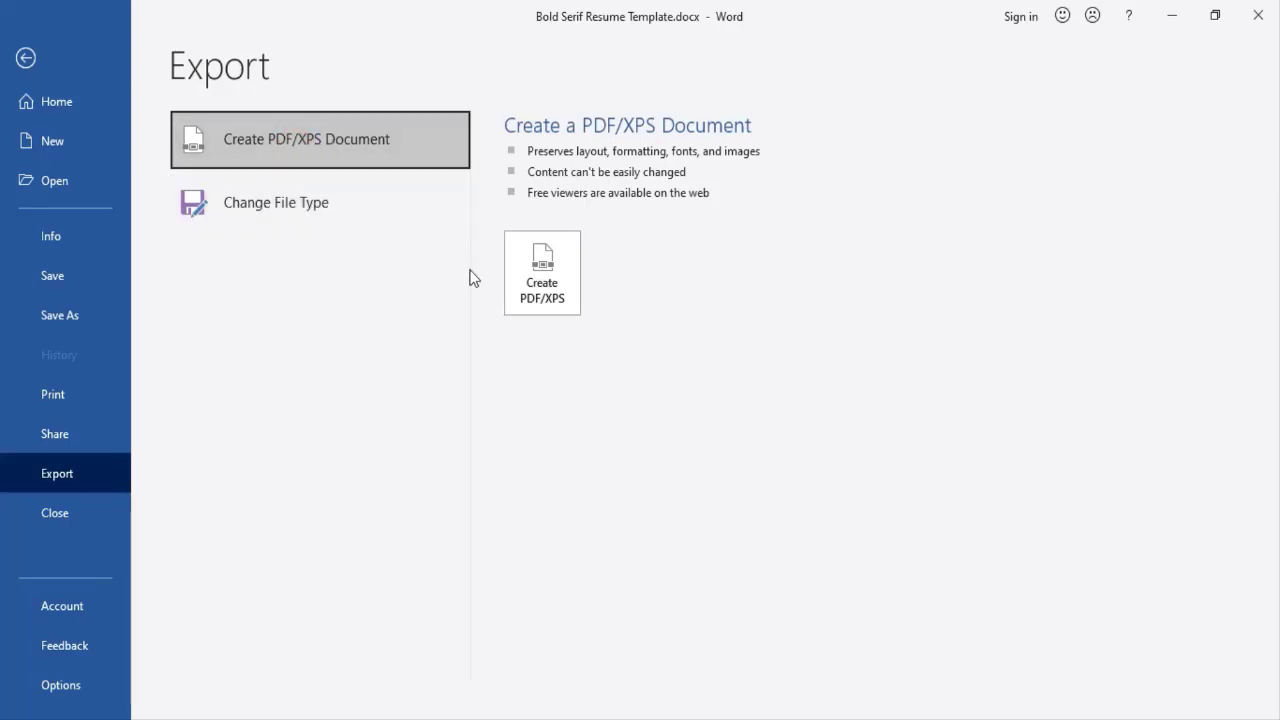
pyautogui.click(545, 287)
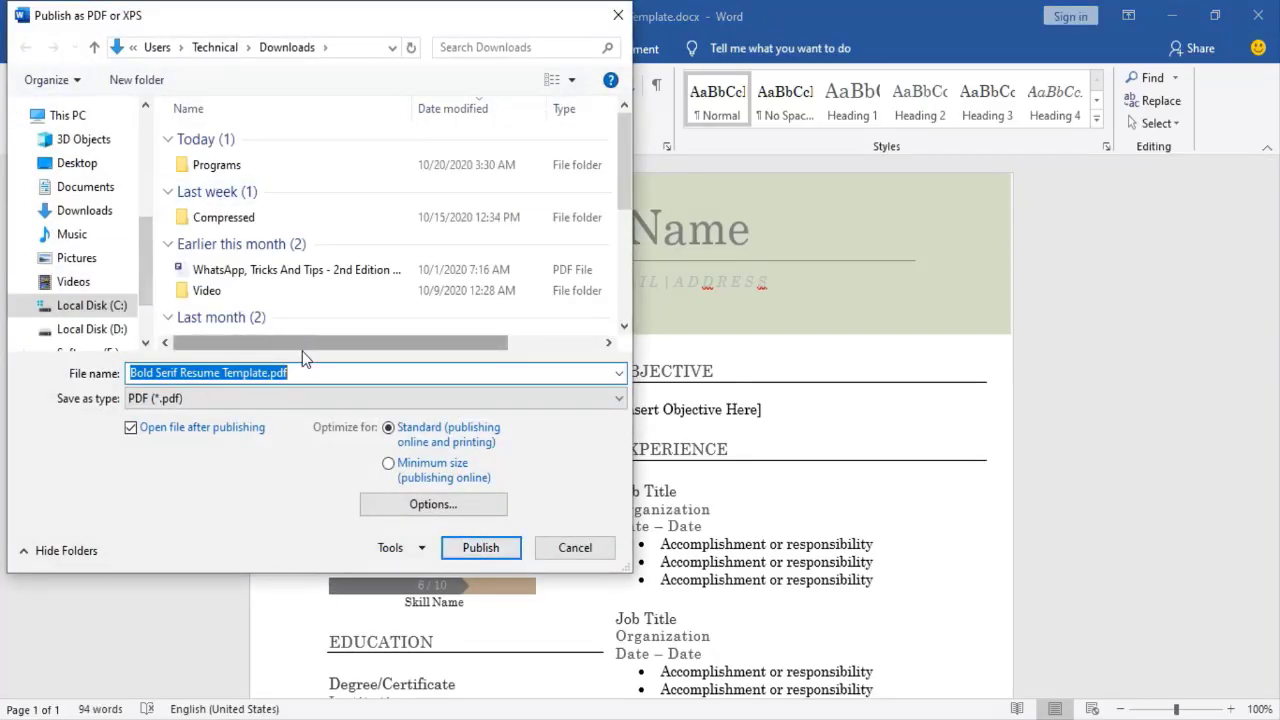
# Step: Publish the resume as Bold Serif Resume Template.pdf on the Desktop, opening it afterwards
pyautogui.click(241, 397)
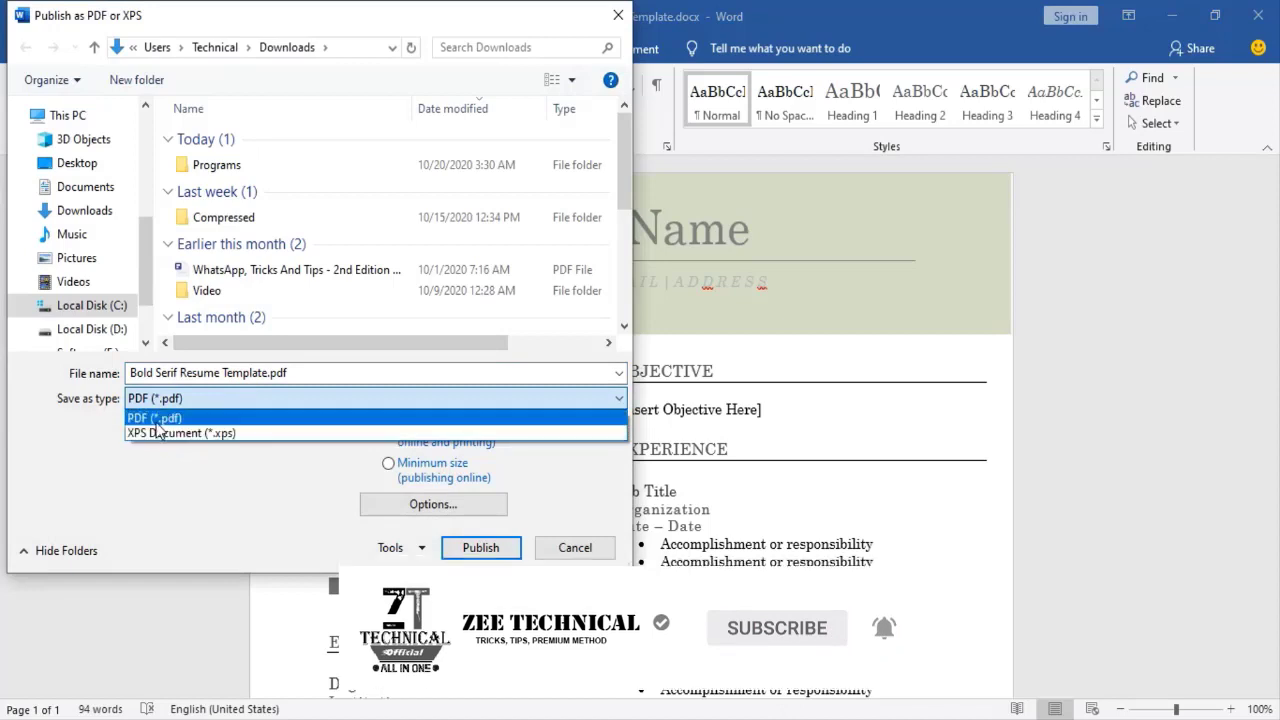
pyautogui.click(155, 420)
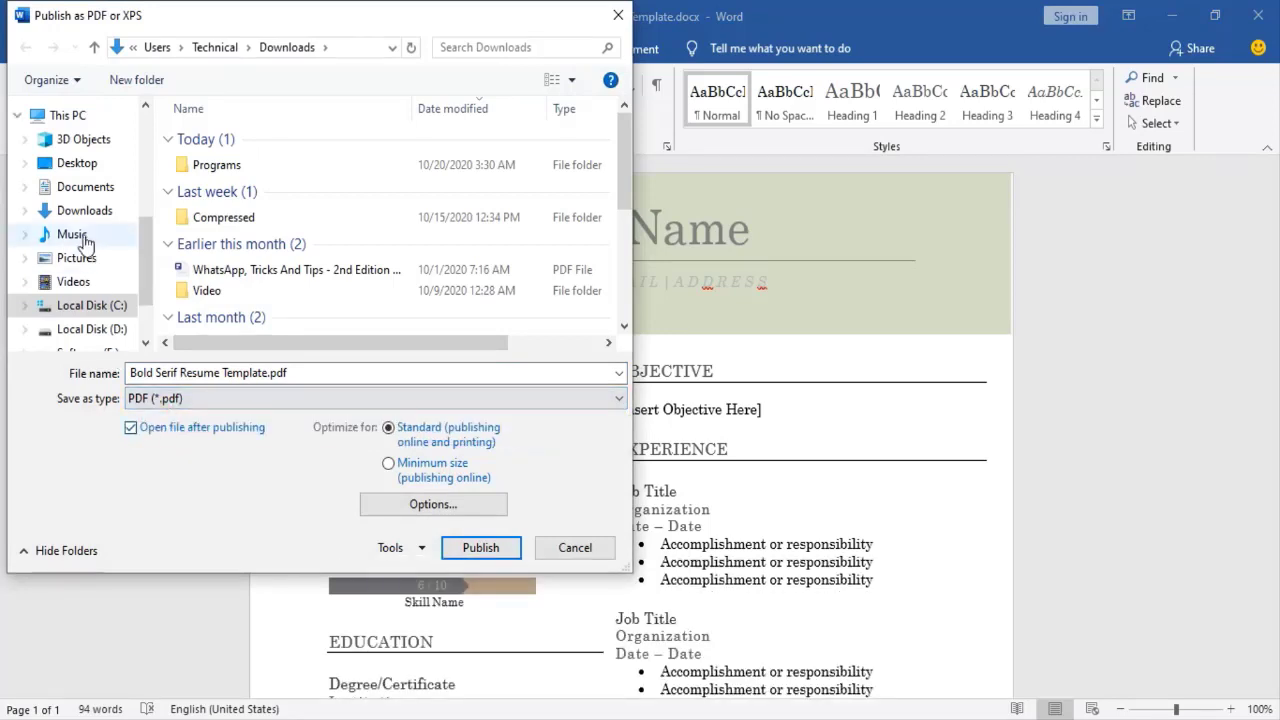
pyautogui.scroll(3, 80, 240)
pyautogui.scroll(2, 72, 170)
pyautogui.click(69, 150)
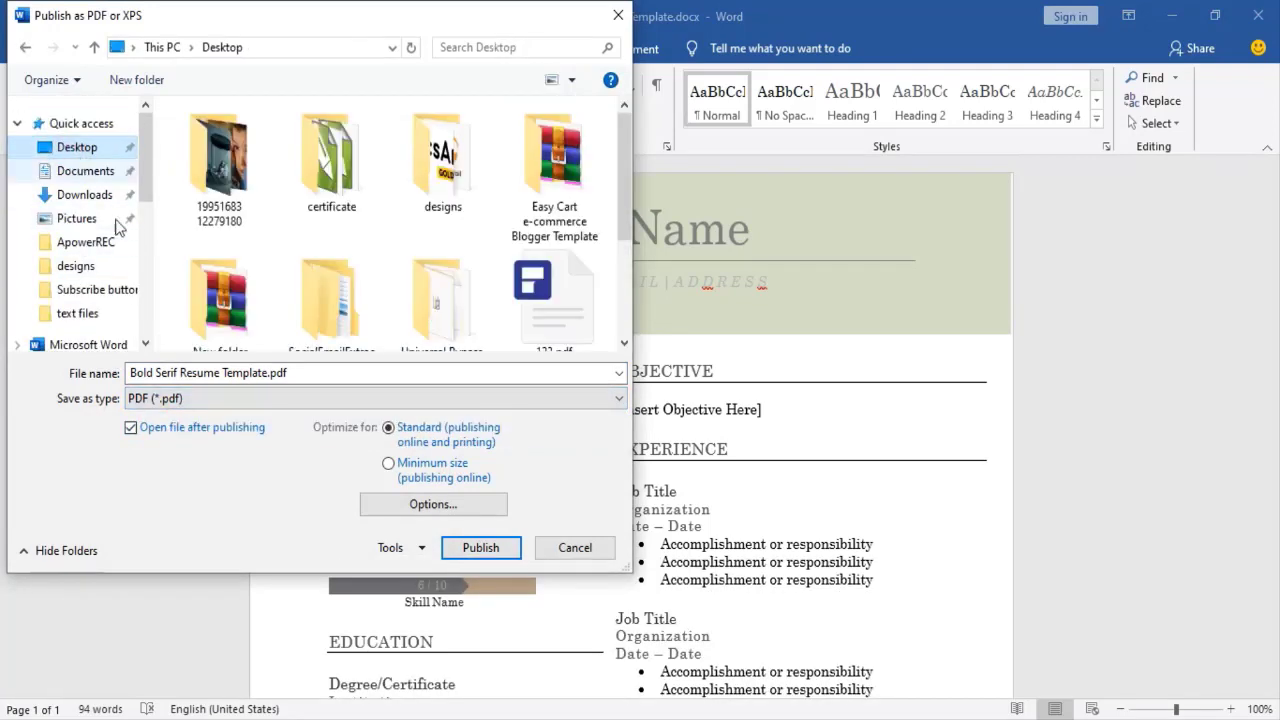
pyautogui.click(480, 548)
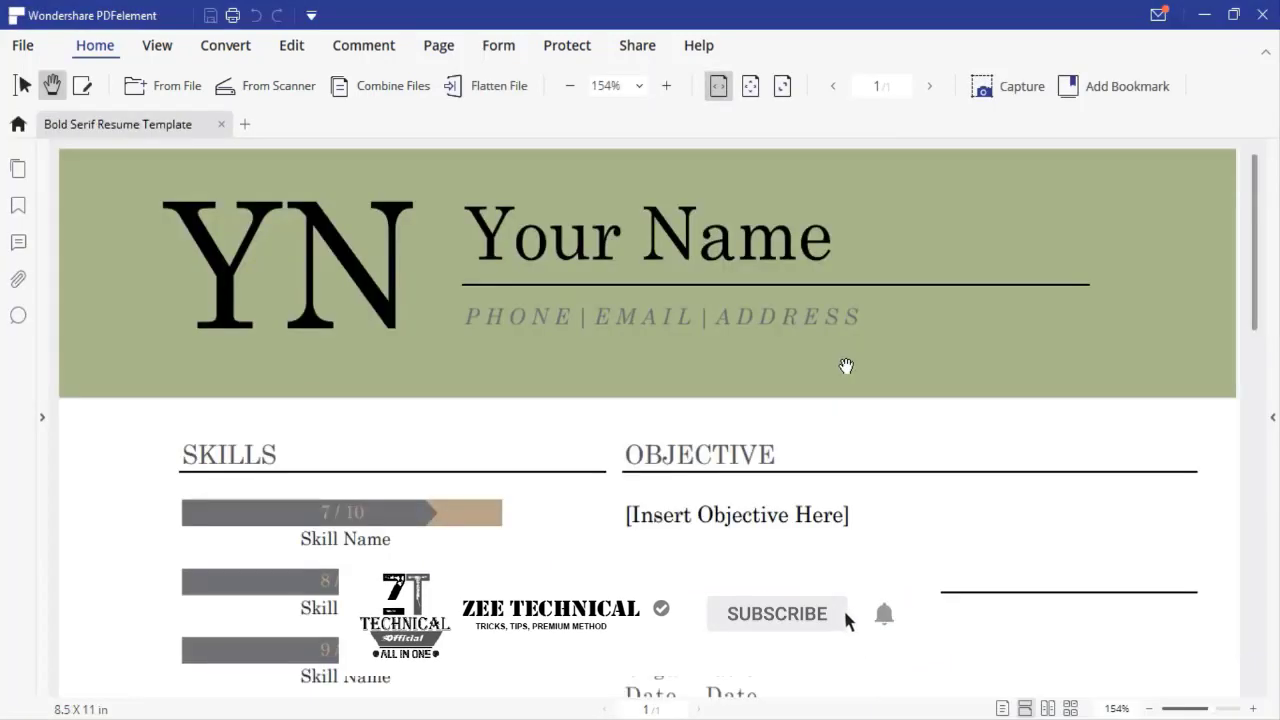
# Step: Scroll through the one-page résumé PDF in PDFelement, then close PDFelement and Word
pyautogui.scroll(-10, 846, 366)
pyautogui.scroll(10, 844, 365)
pyautogui.scroll(-8, 878, 417)
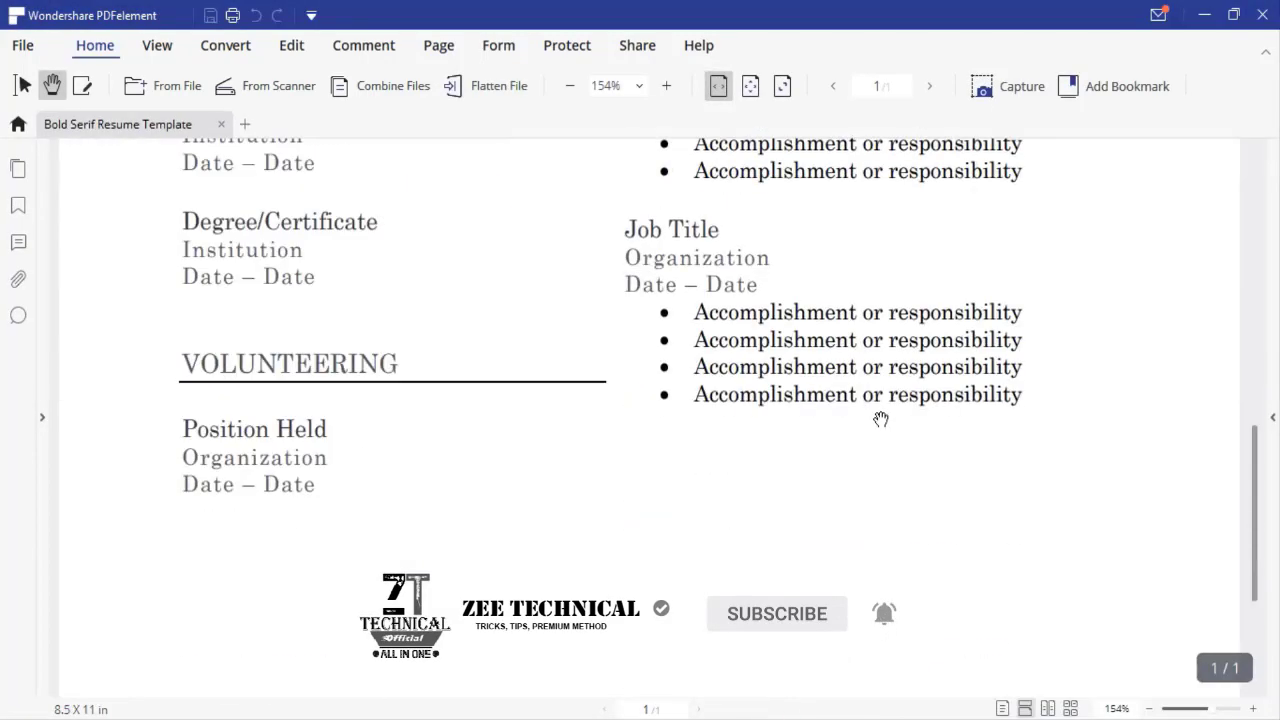
pyautogui.scroll(-2, 878, 417)
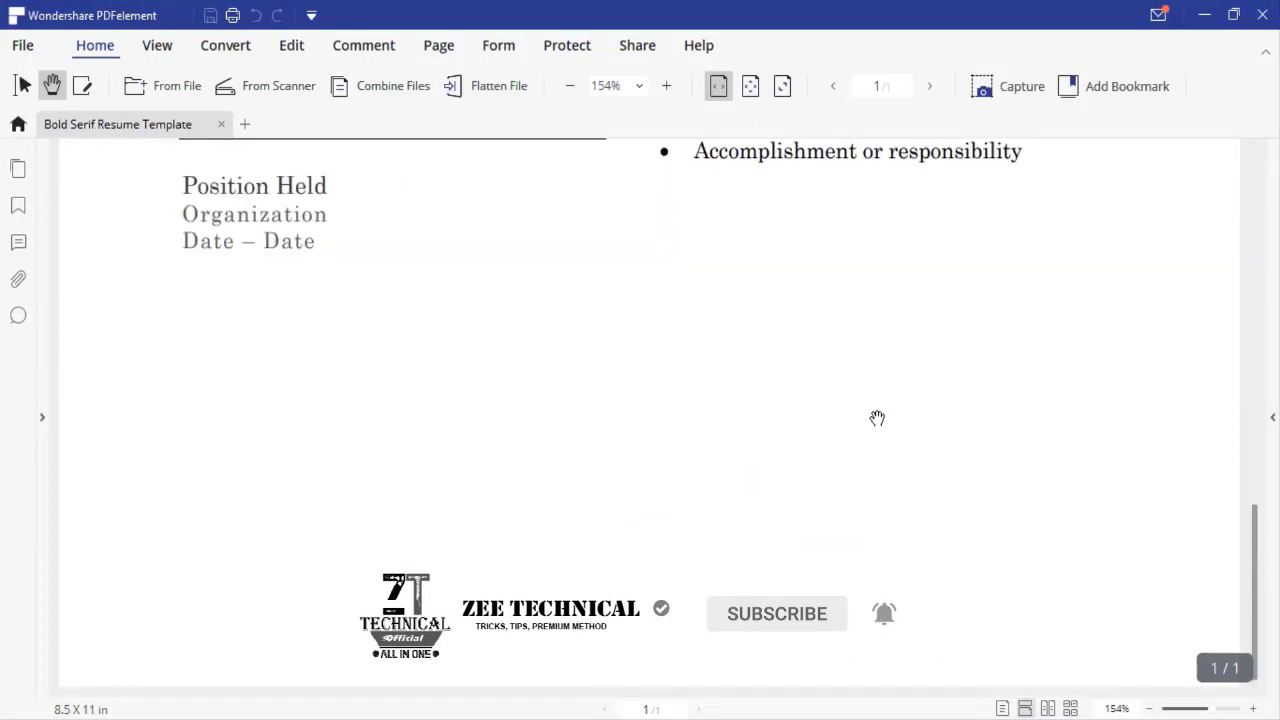
pyautogui.click(1263, 16)
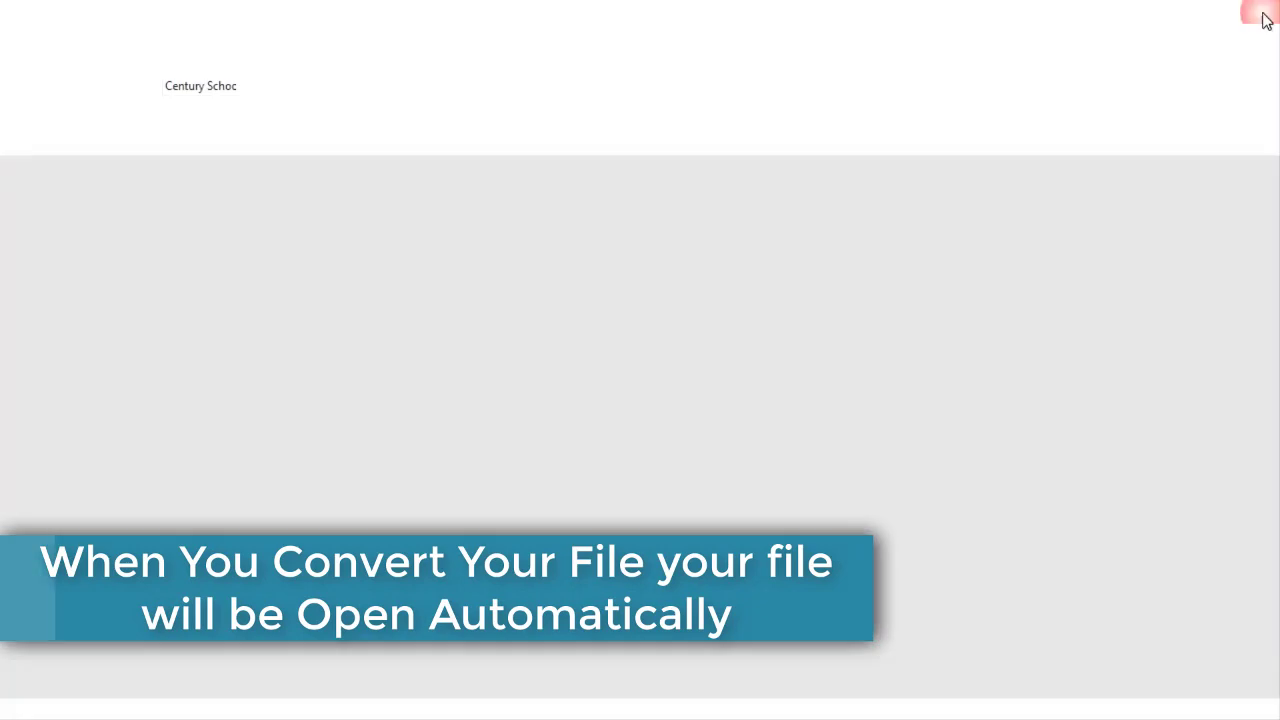
pyautogui.click(1263, 16)
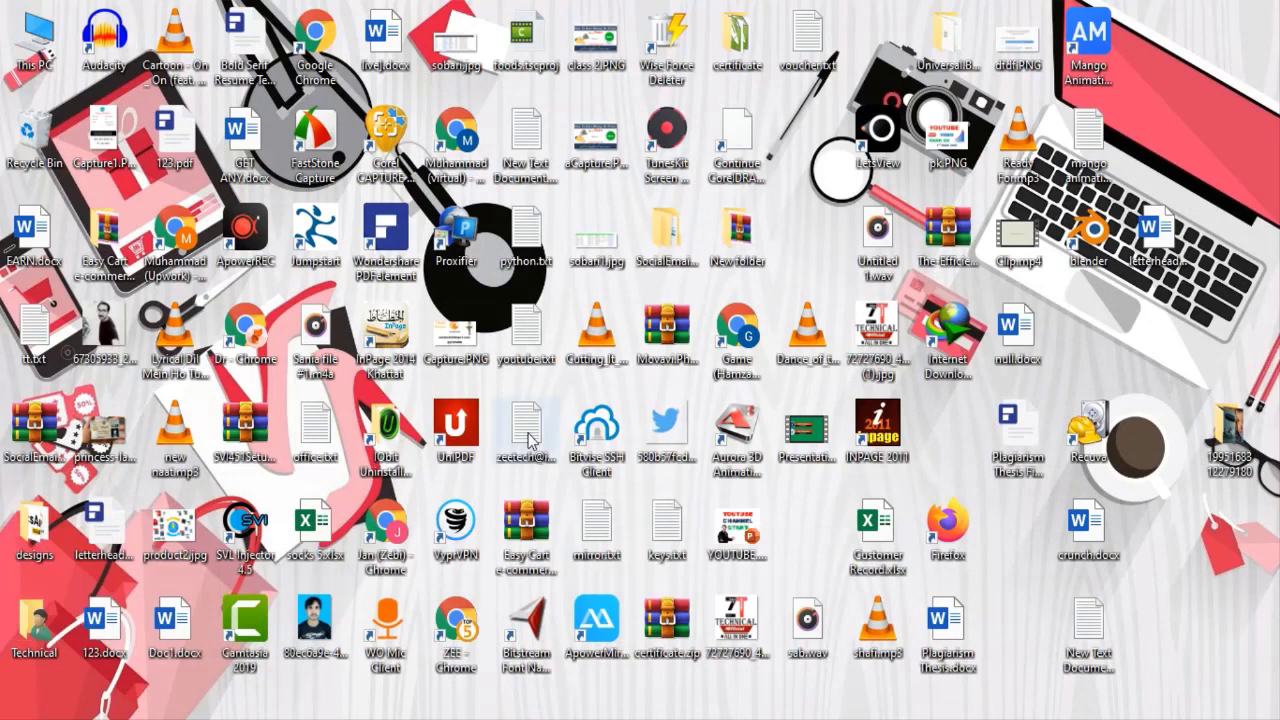
pyautogui.click(457, 423)
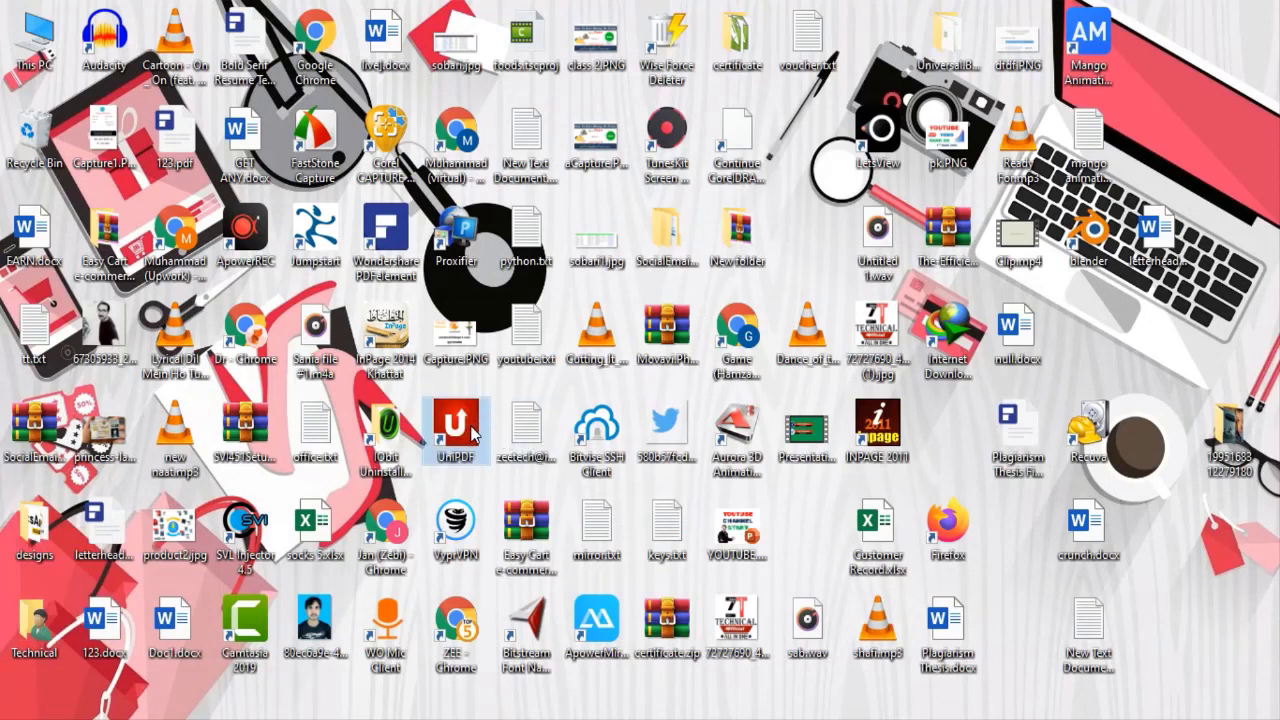
pyautogui.write('bitv')
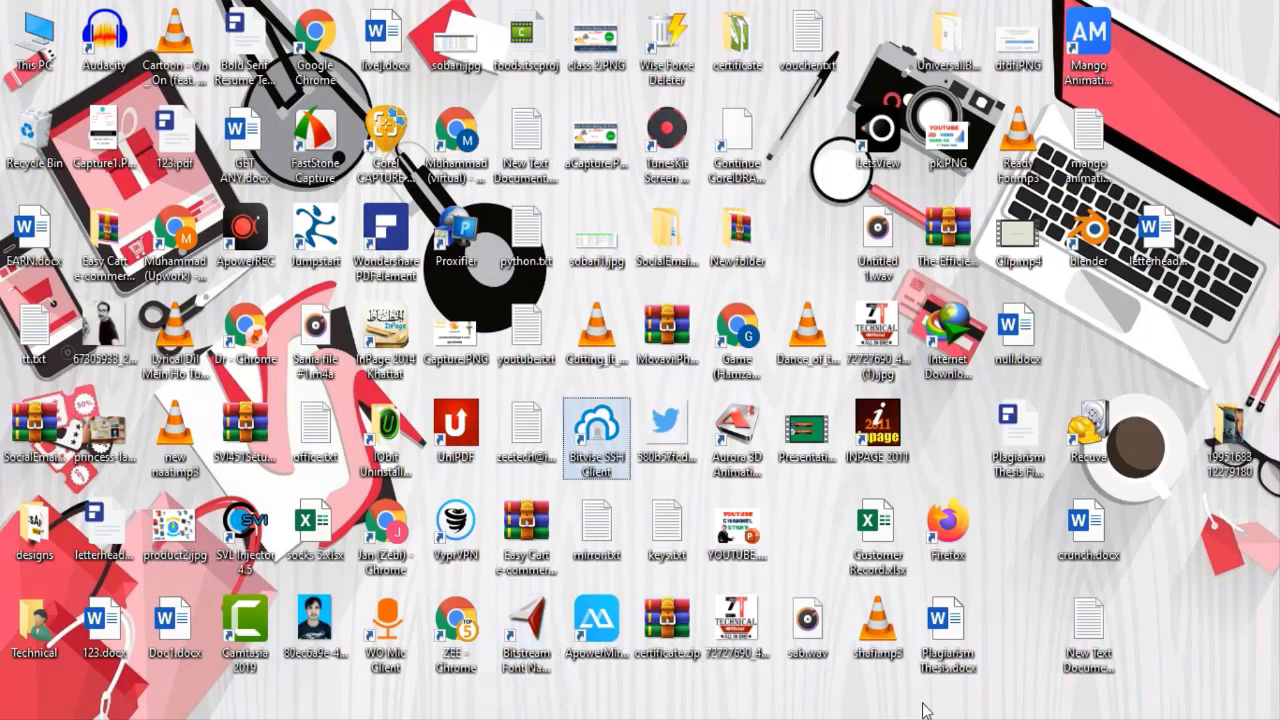
pyautogui.write('blbo')
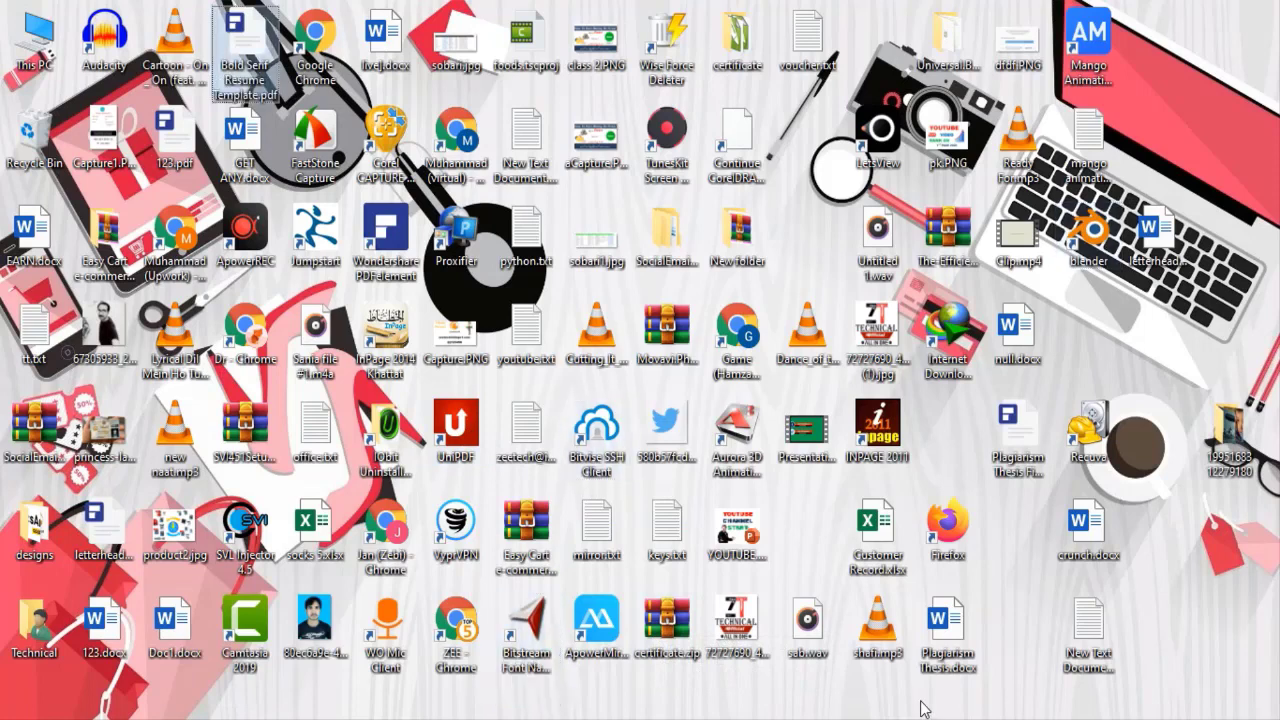
pyautogui.rightClick(255, 42)
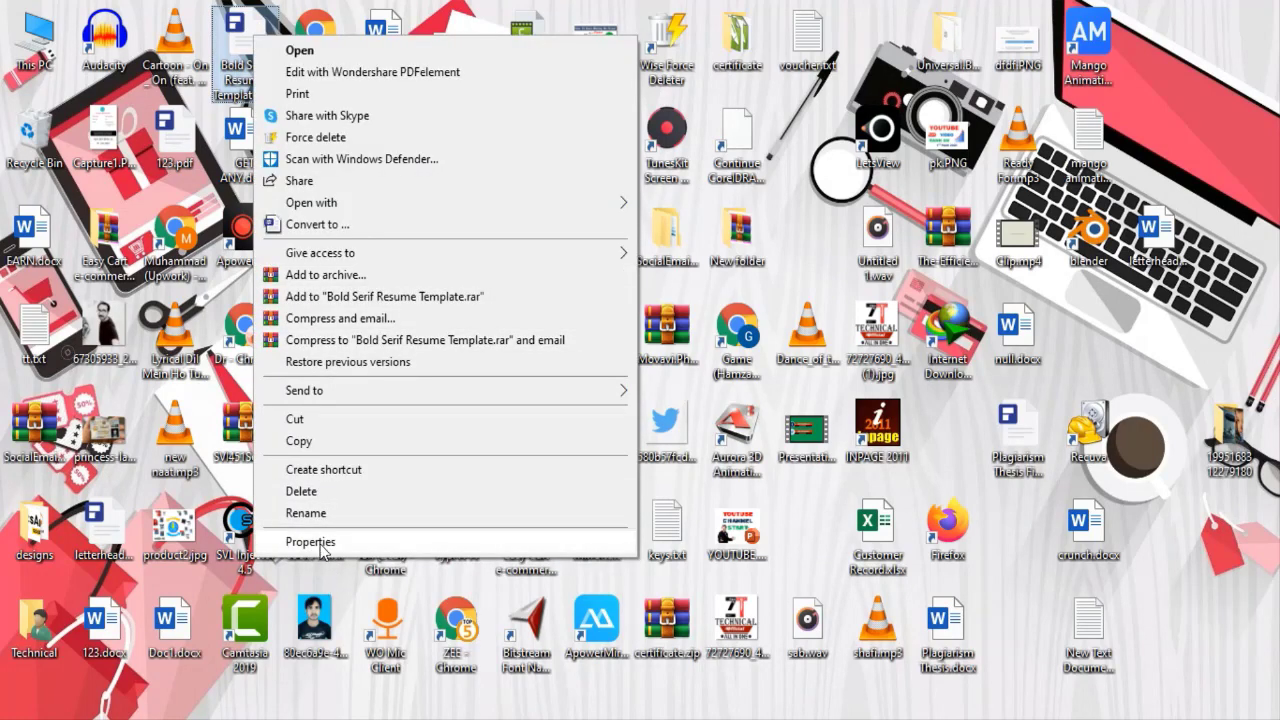
pyautogui.click(312, 541)
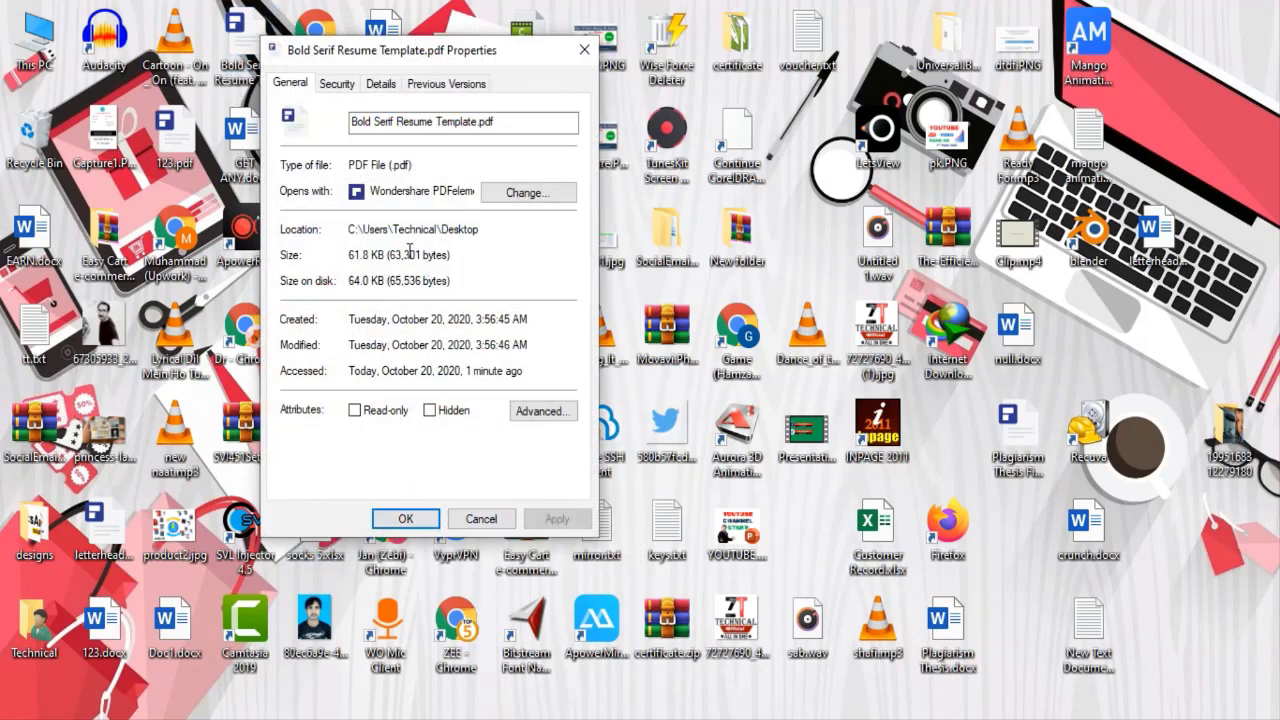
pyautogui.moveTo(380, 165); pyautogui.dragTo(410, 166)
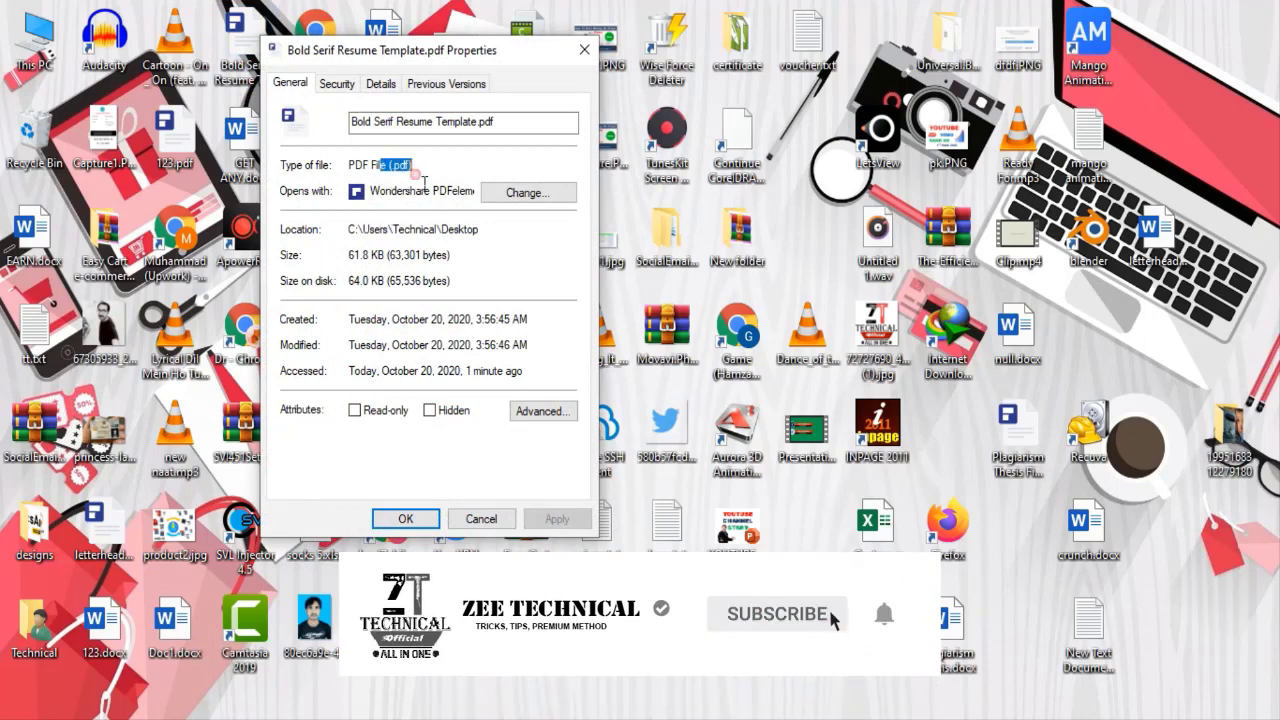
pyautogui.moveTo(356, 121); pyautogui.dragTo(494, 139)
pyautogui.click(452, 171)
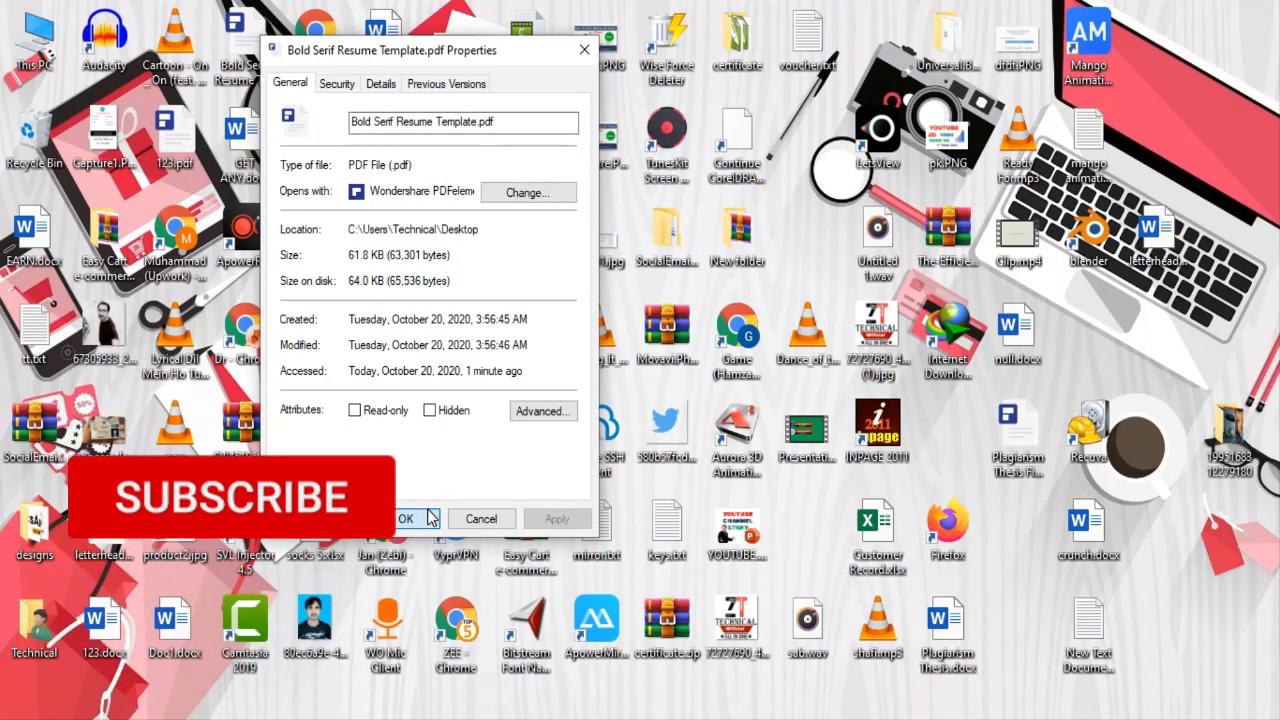
pyautogui.click(418, 518)
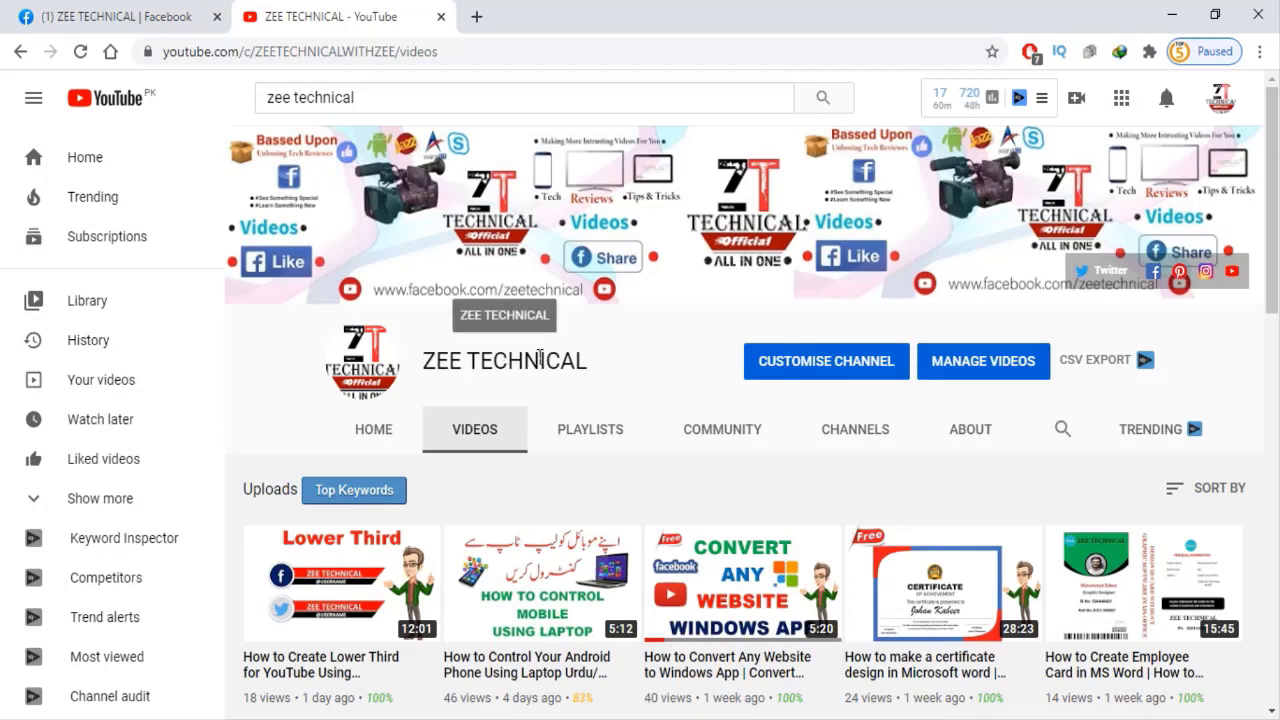
pyautogui.scroll(-1, 575, 345)
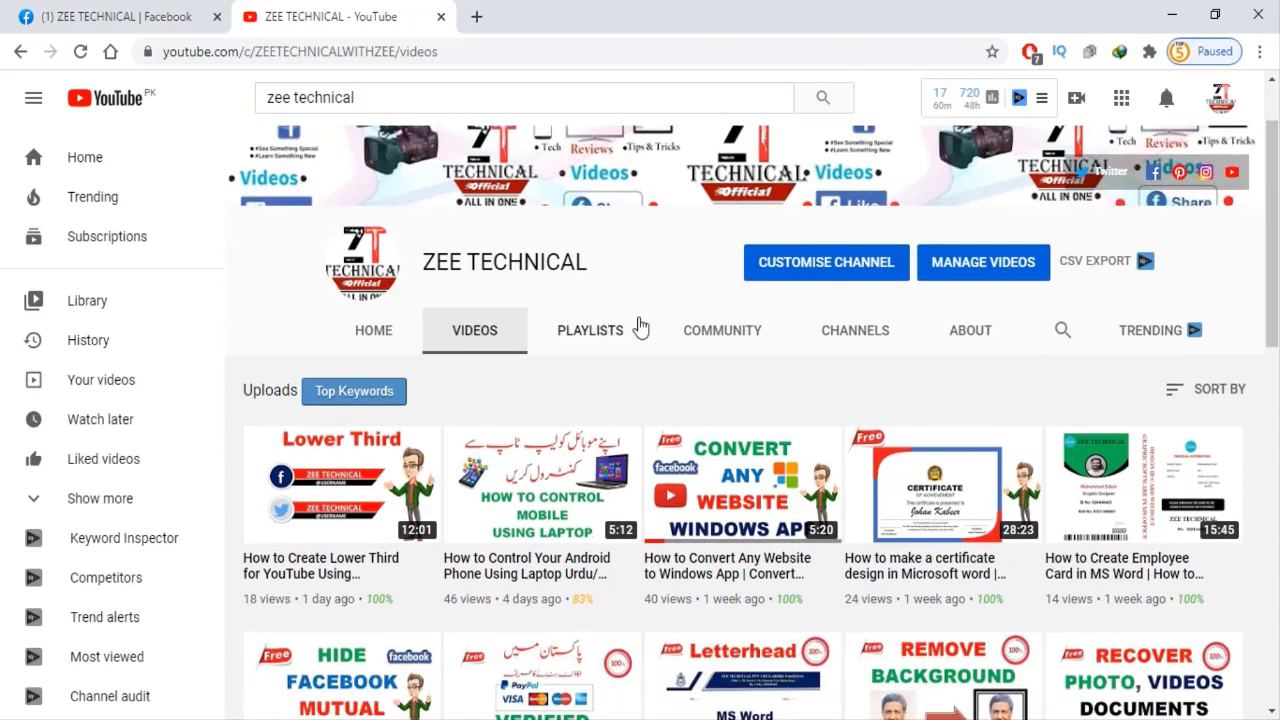